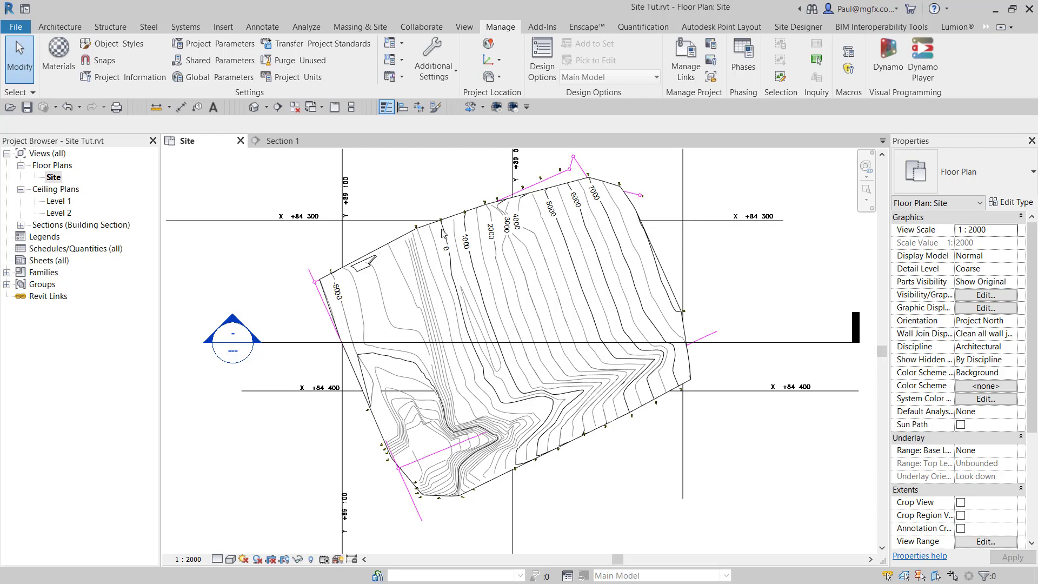
Turn on Project Base Point under the Site category in the Site plan's Visibility/Graphics (VG).
key("v")
key("g")
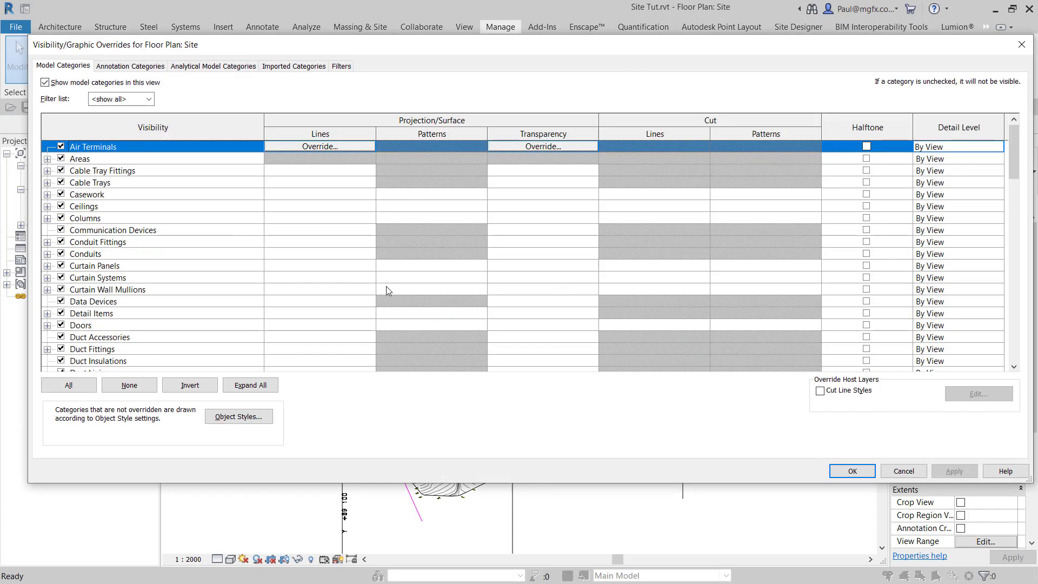
key("s")
scroll(201, 275, "down", 2)
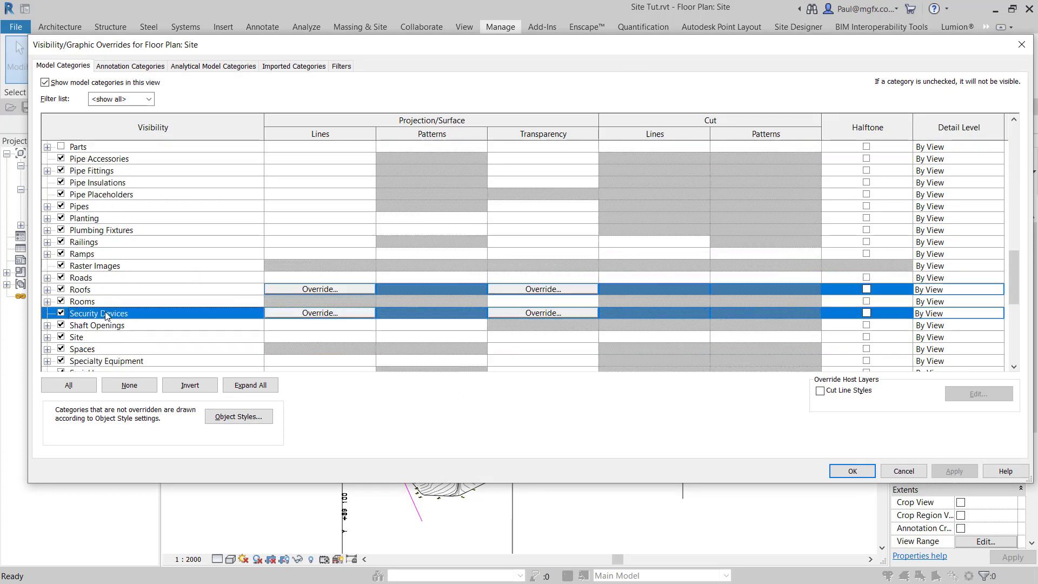
left_click(47, 313)
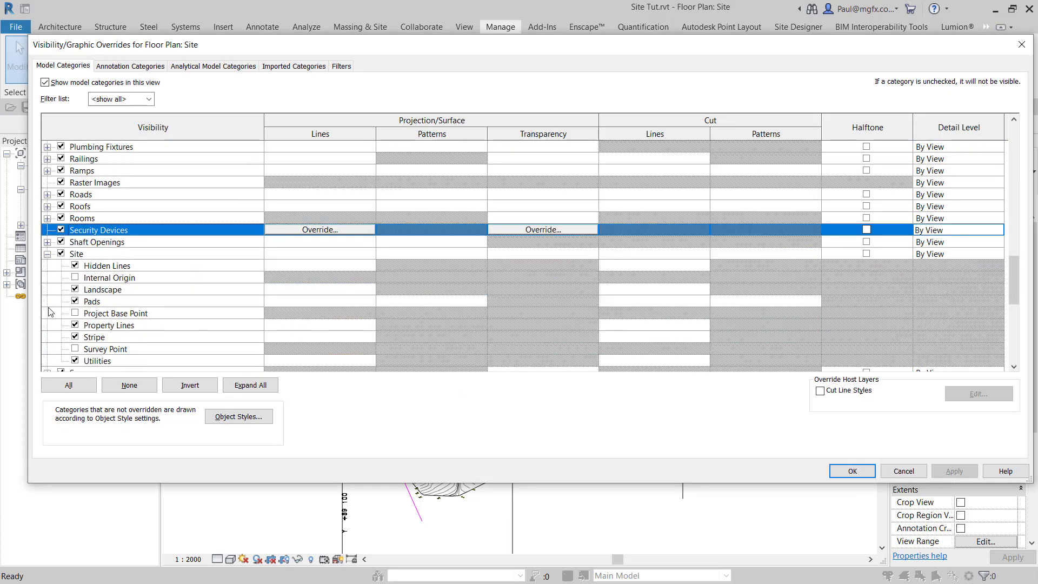
scroll(51, 313, "down", 1)
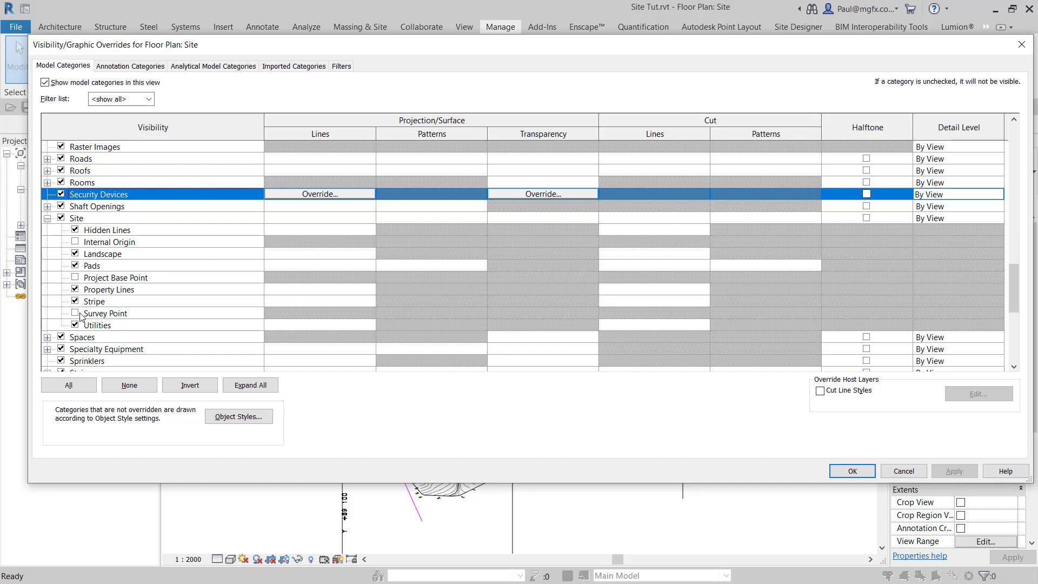
left_click(75, 277)
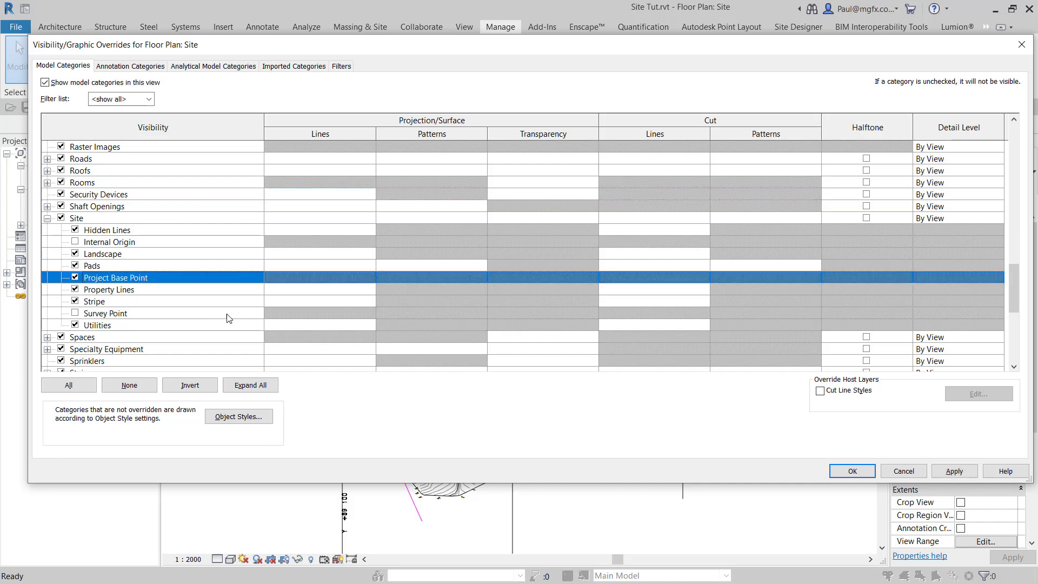
left_click(835, 471)
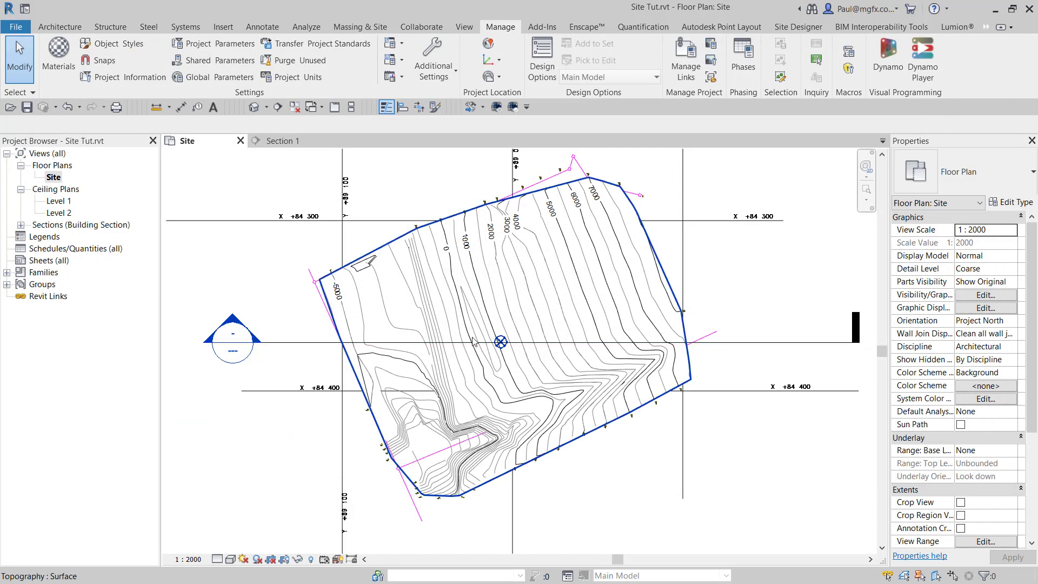
scroll(495, 349, "up", 5)
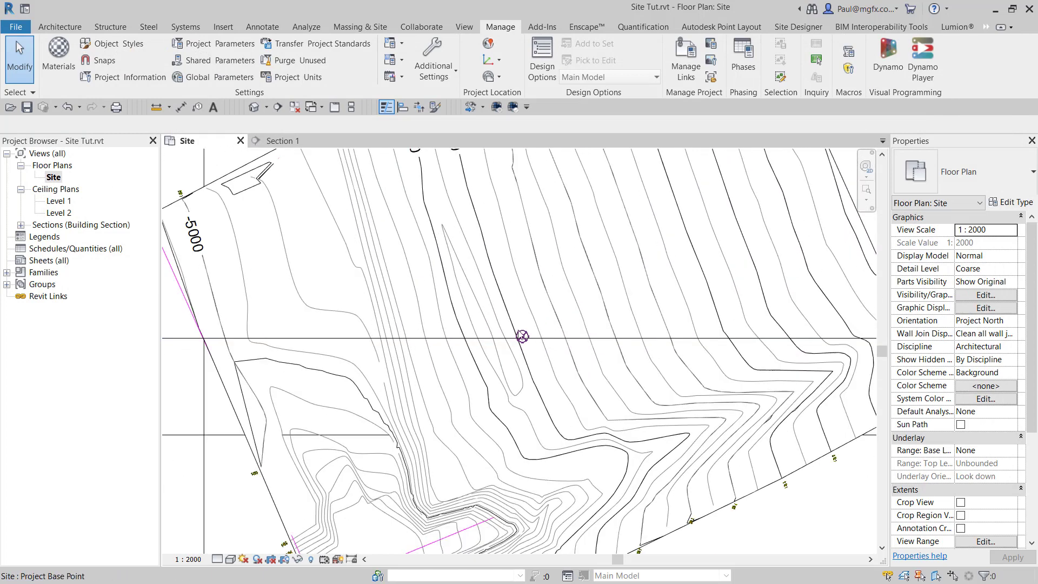
left_click(523, 336)
key("Escape")
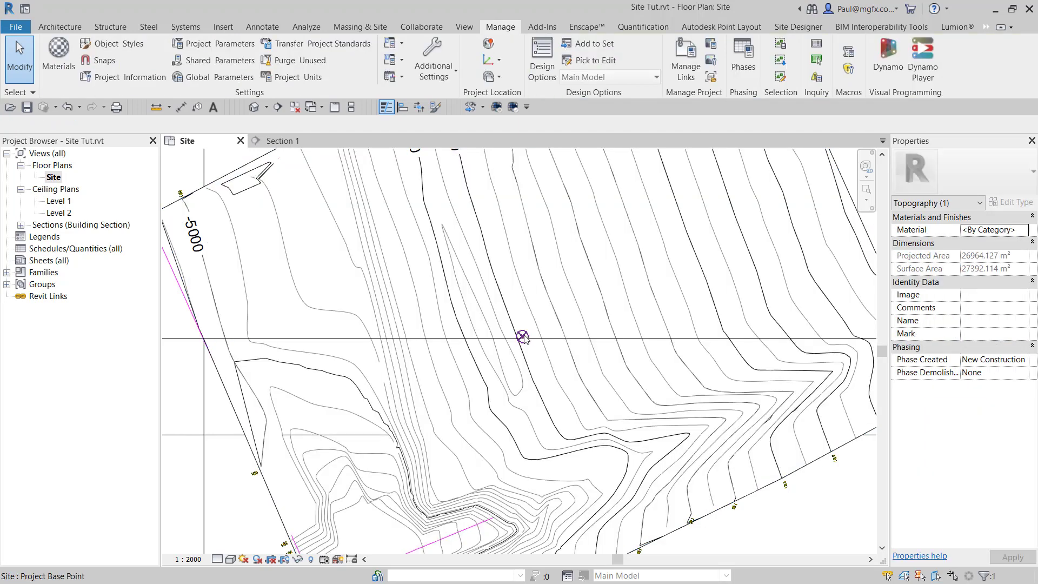
left_click(522, 336)
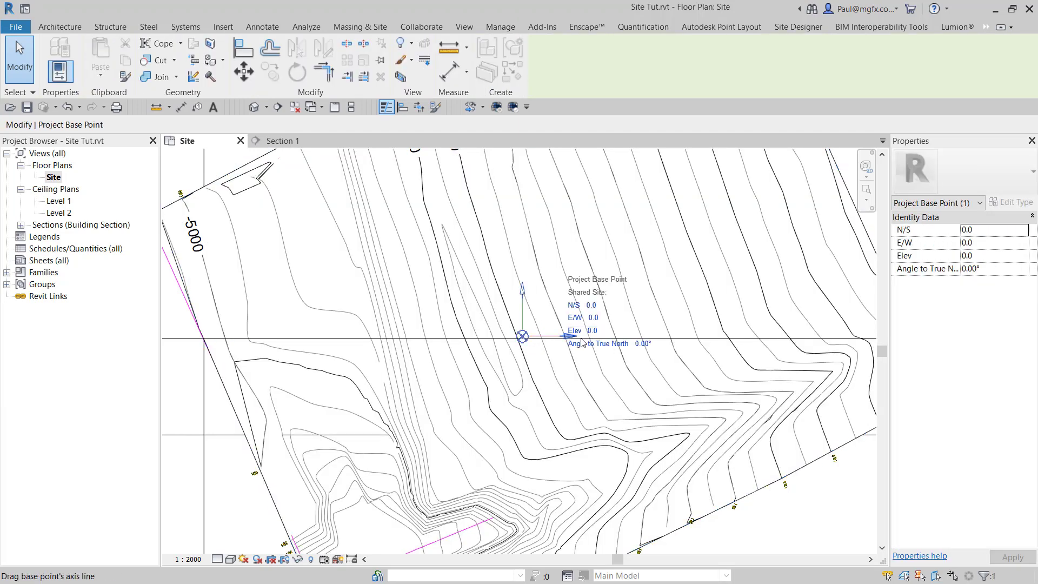
scroll(541, 333, "down", 2)
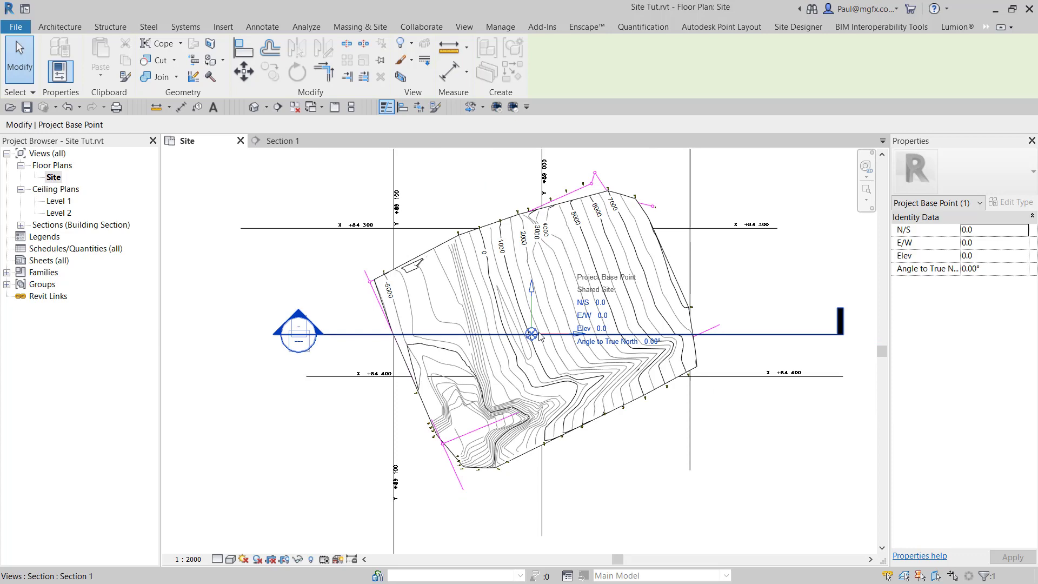
scroll(576, 333, "up", 3)
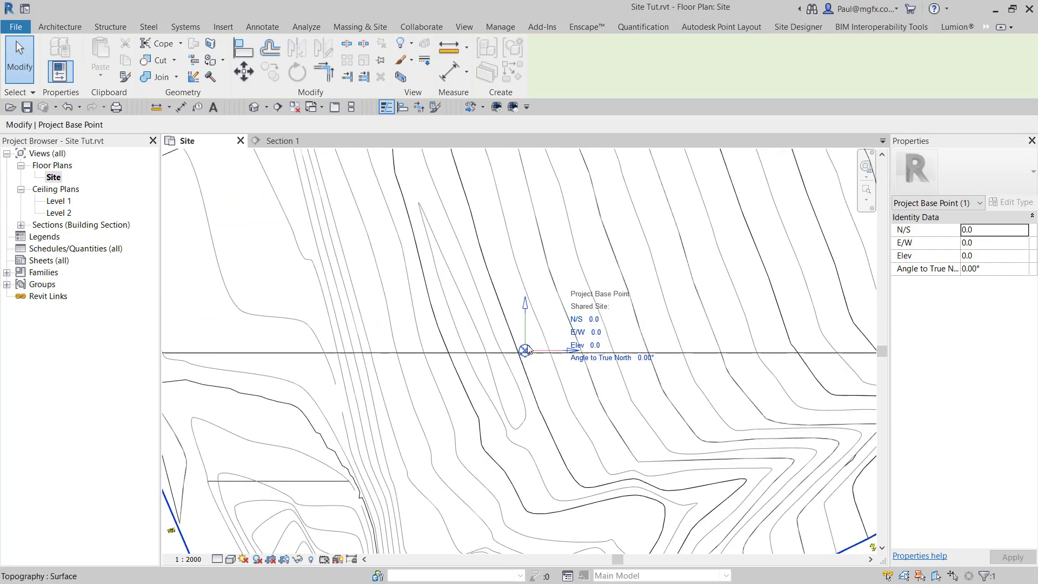
key("Escape")
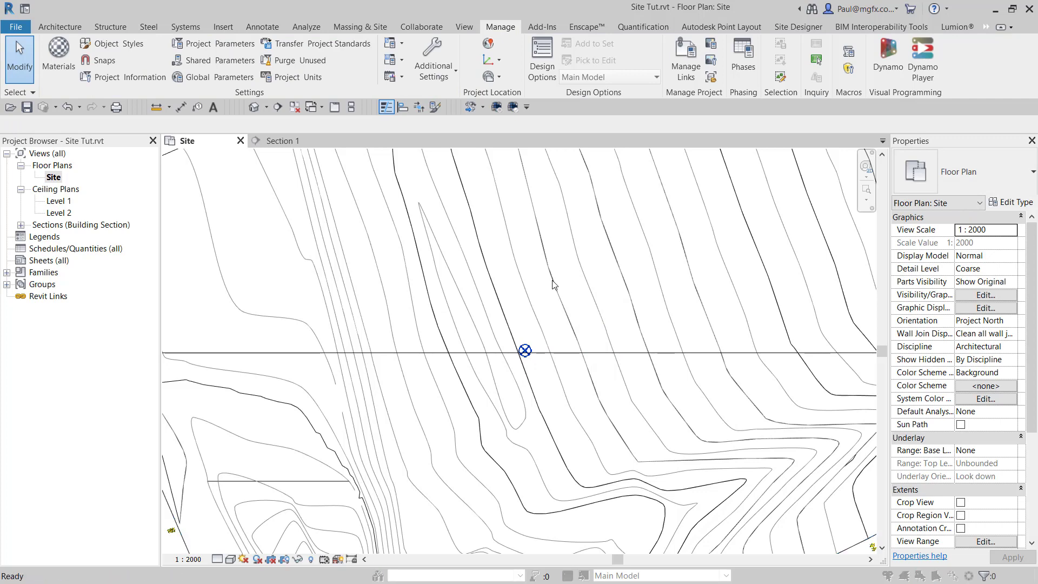
Turn on Survey Point under Site in the Site plan's Visibility/Graphics and apply it.
key("v")
key("g")
left_click(133, 270)
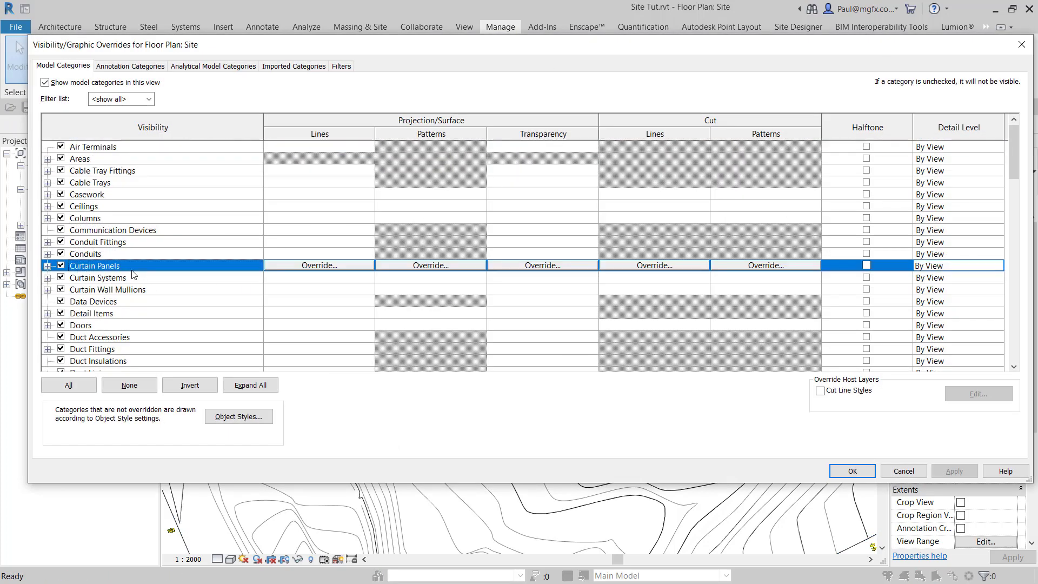
key("s")
scroll(143, 268, "down", 3)
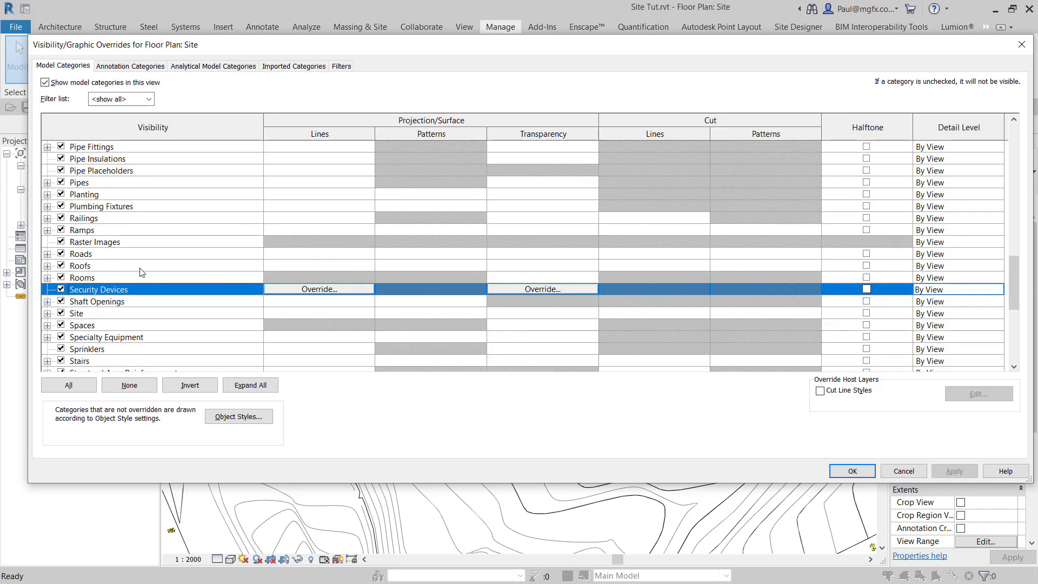
left_click(47, 254)
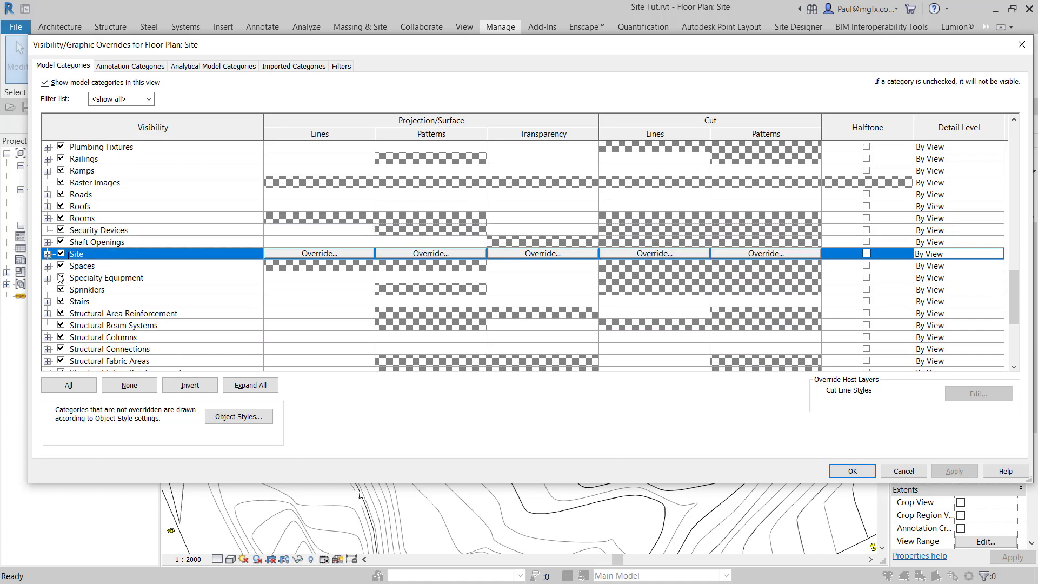
left_click(47, 254)
scroll(110, 306, "down", 2)
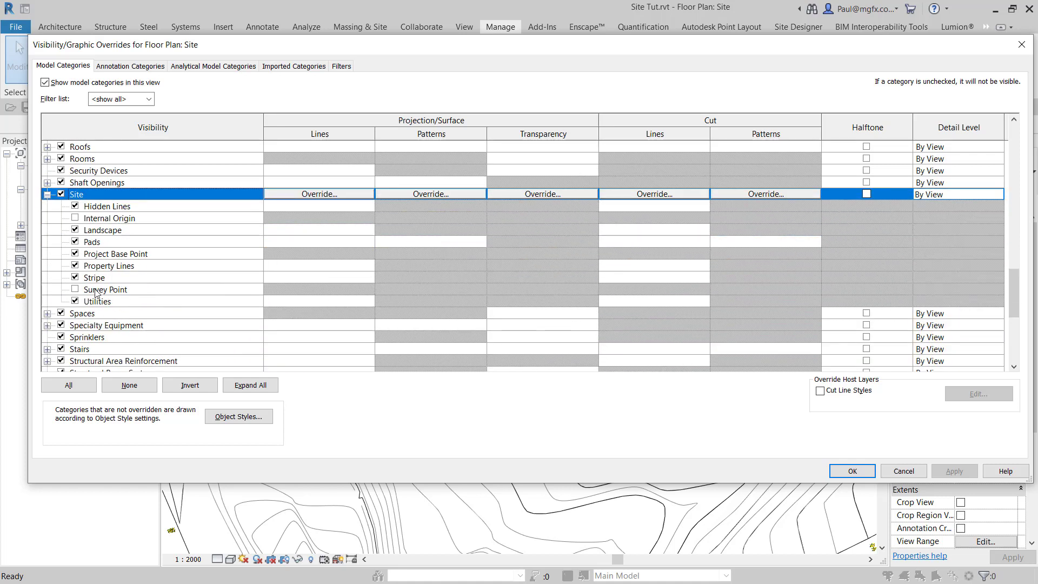
left_click(75, 289)
left_click(853, 470)
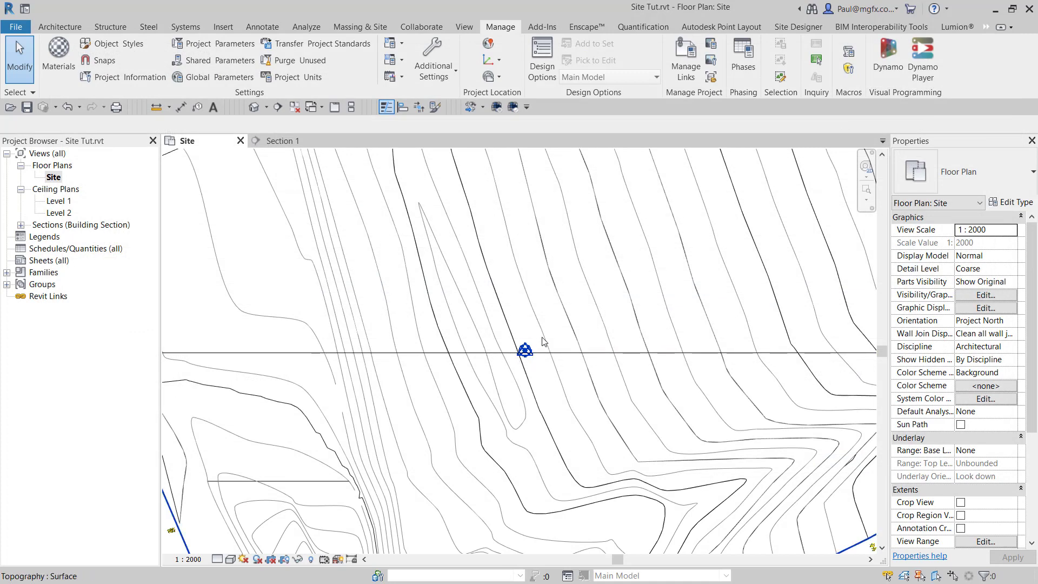
Turn on Internal Origin under Site in Visibility/Graphics and apply it.
scroll(523, 349, "down", 4)
scroll(527, 349, "up", 4)
scroll(535, 352, "up", 1)
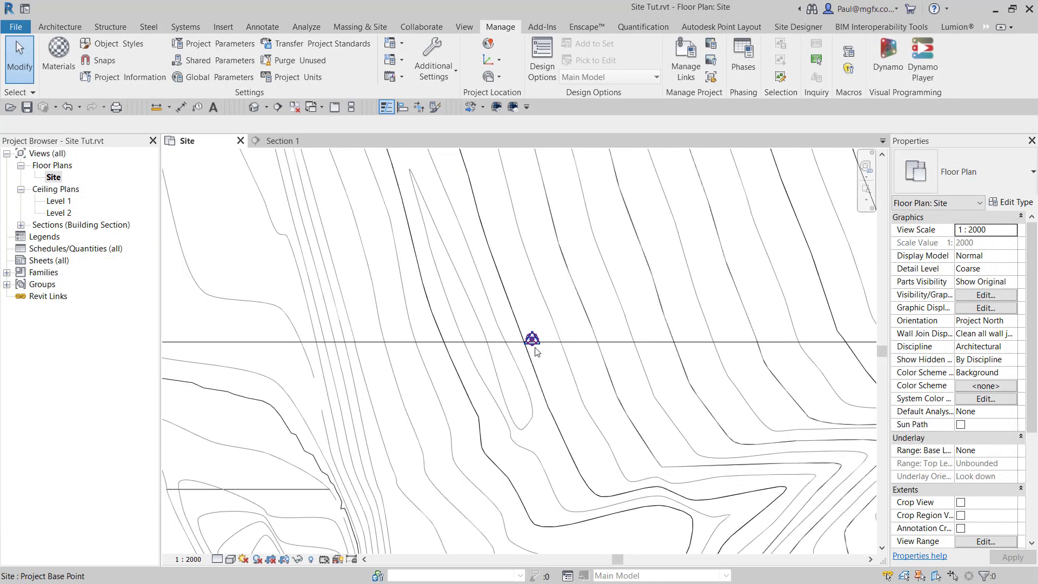
key("v")
key("g")
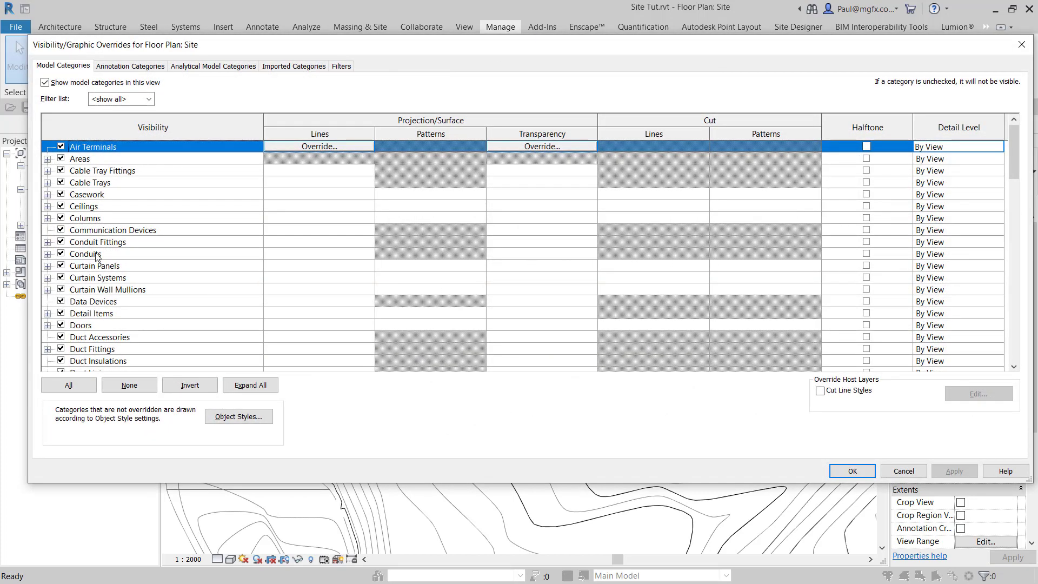
left_click(132, 270)
key("s")
scroll(113, 280, "down", 1)
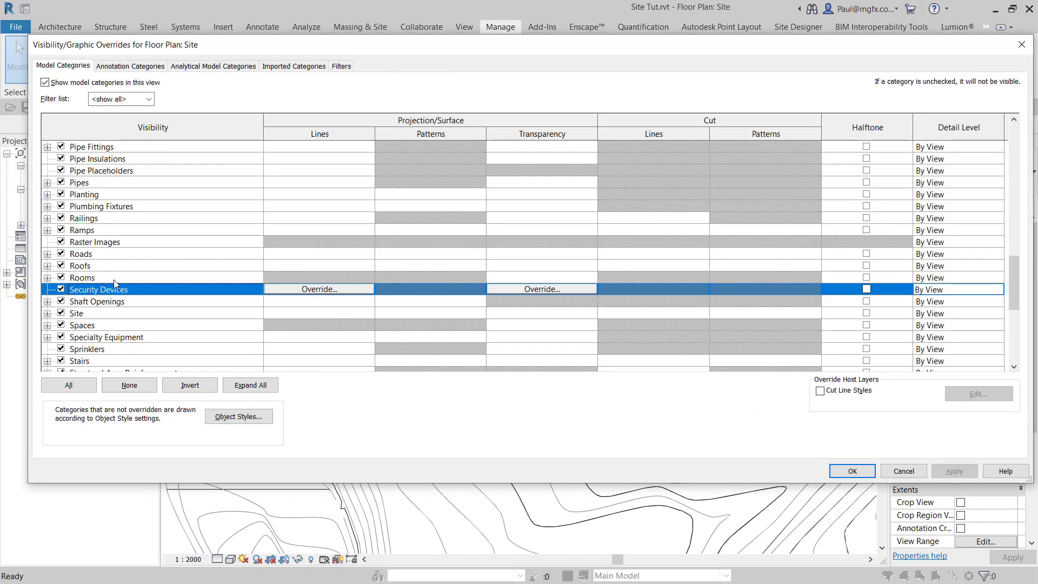
left_click(48, 313)
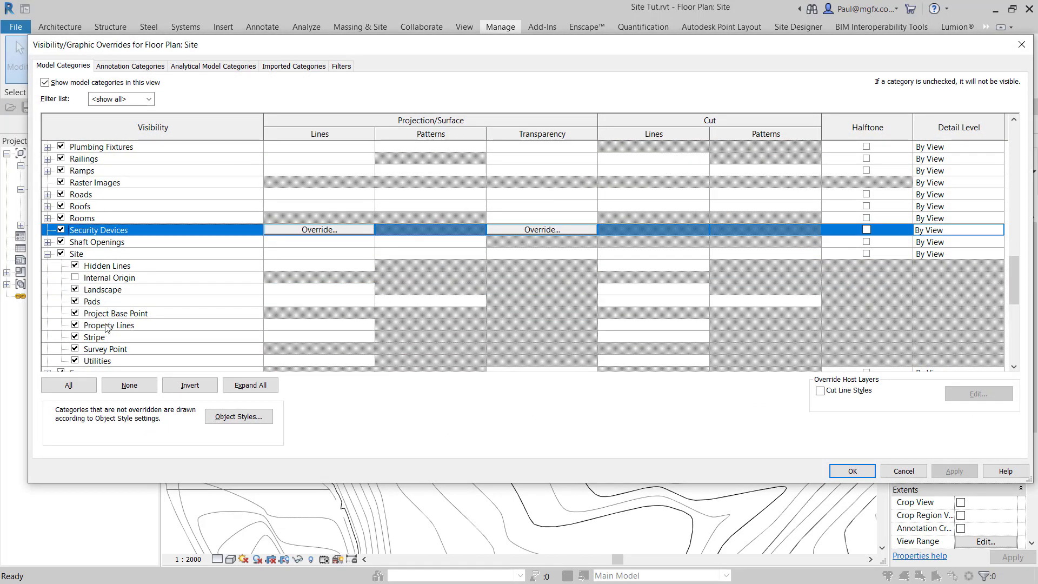
left_click(75, 278)
left_click(852, 471)
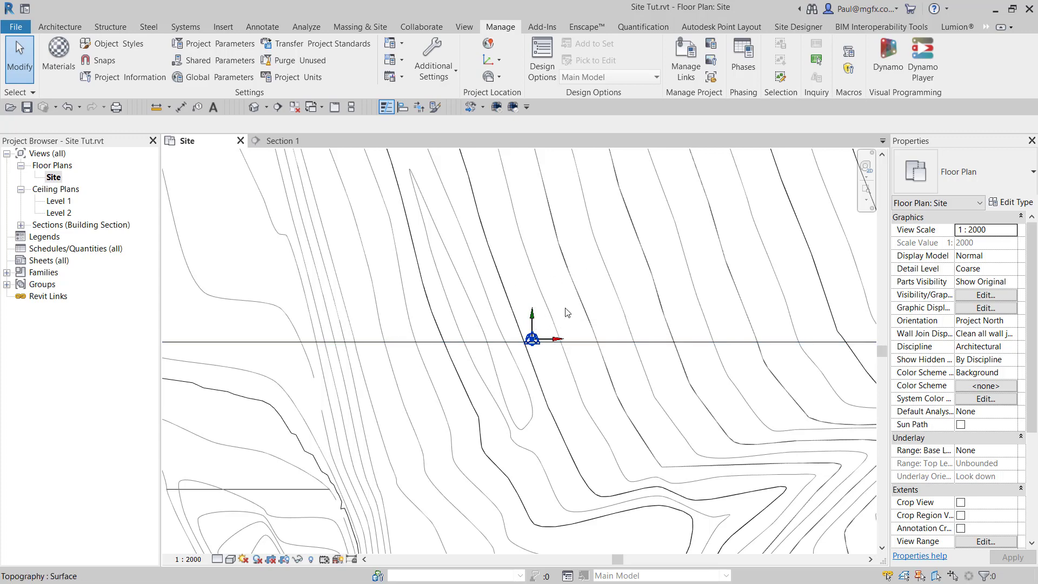
scroll(514, 318, "down", 2)
scroll(514, 318, "up", 2)
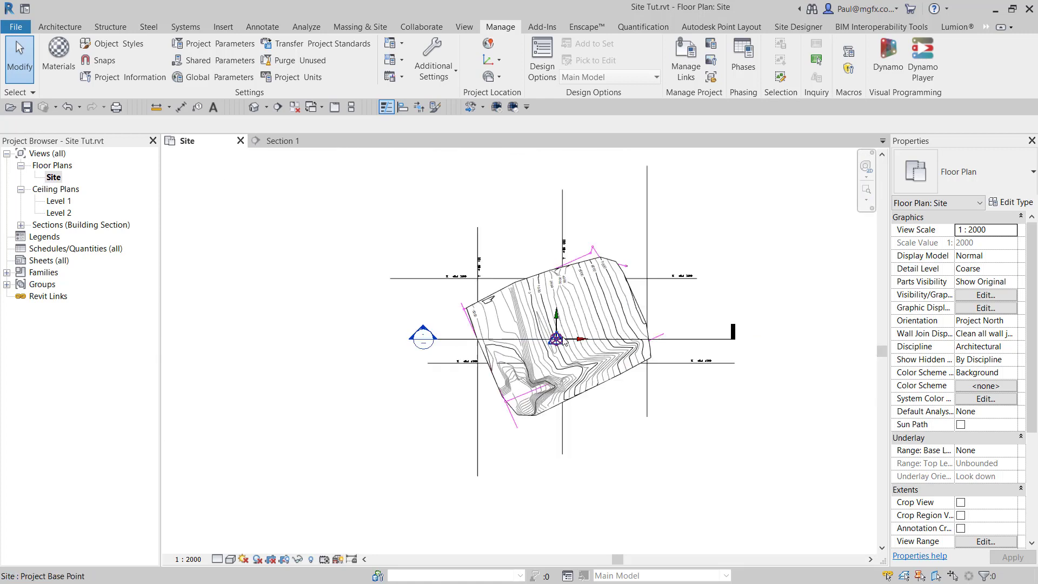
scroll(559, 338, "down", 6)
scroll(540, 348, "up", 5)
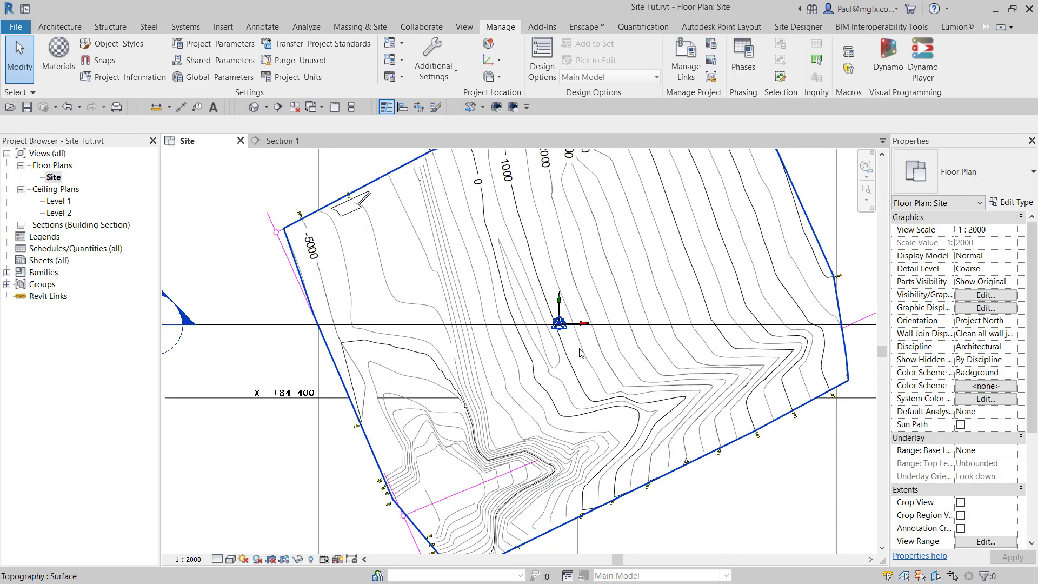
scroll(581, 343, "up", 1)
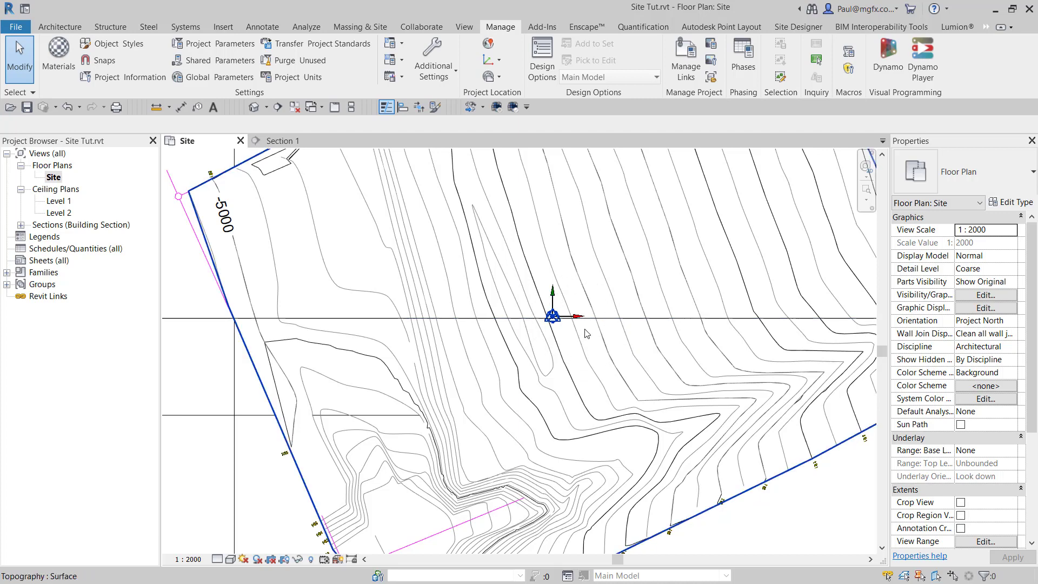
scroll(574, 311, "down", 2)
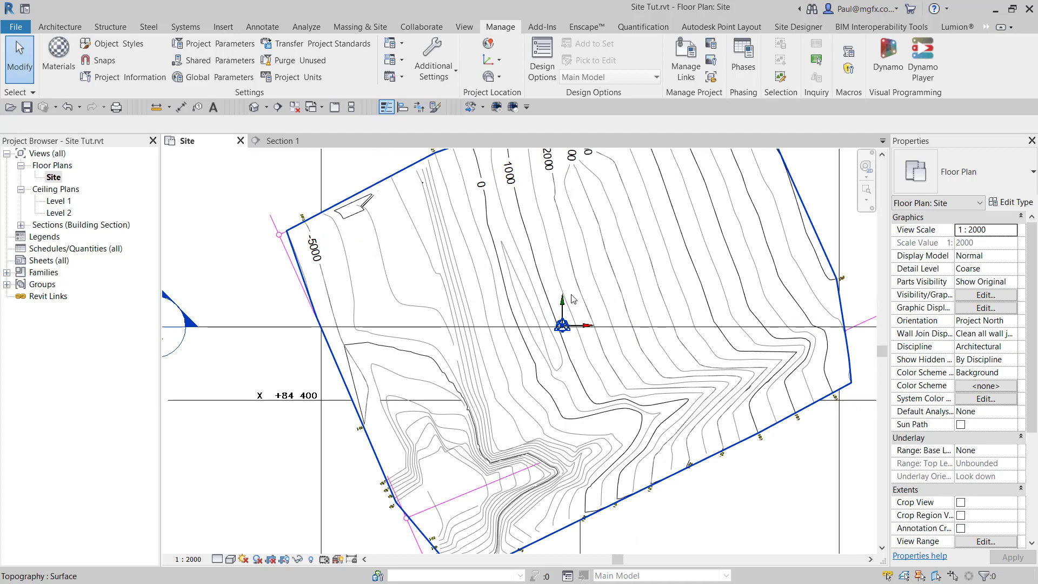
scroll(554, 367, "down", 2)
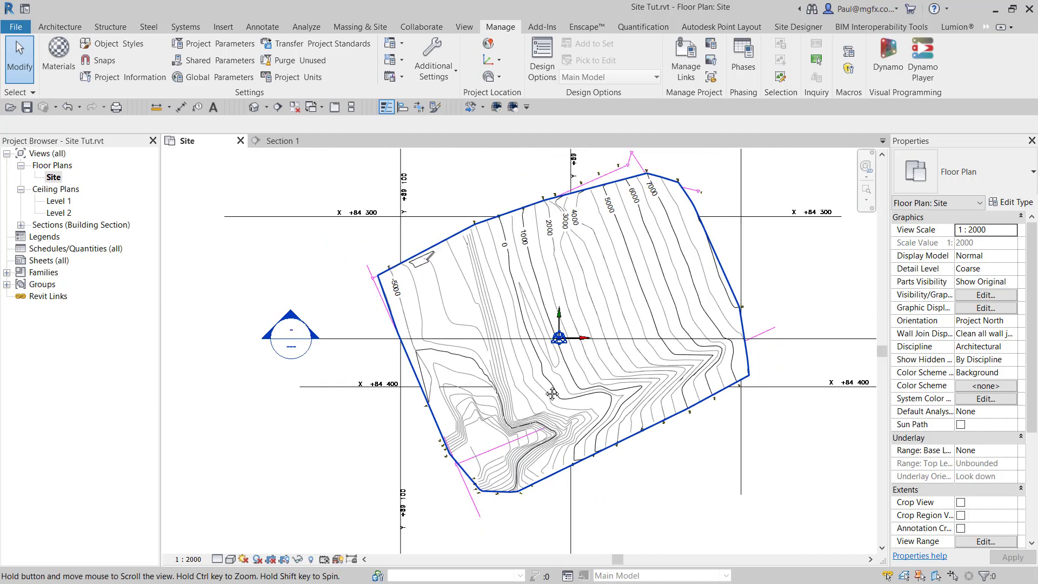
middle_click_drag(554, 368, 543, 395)
scroll(423, 180, "up", 3)
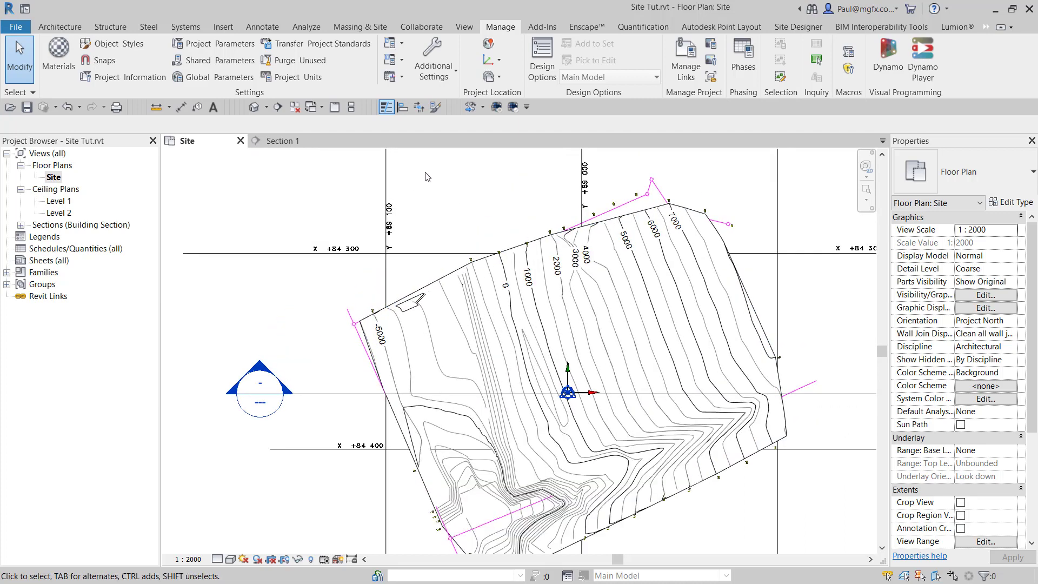
middle_click_drag(425, 179, 446, 185)
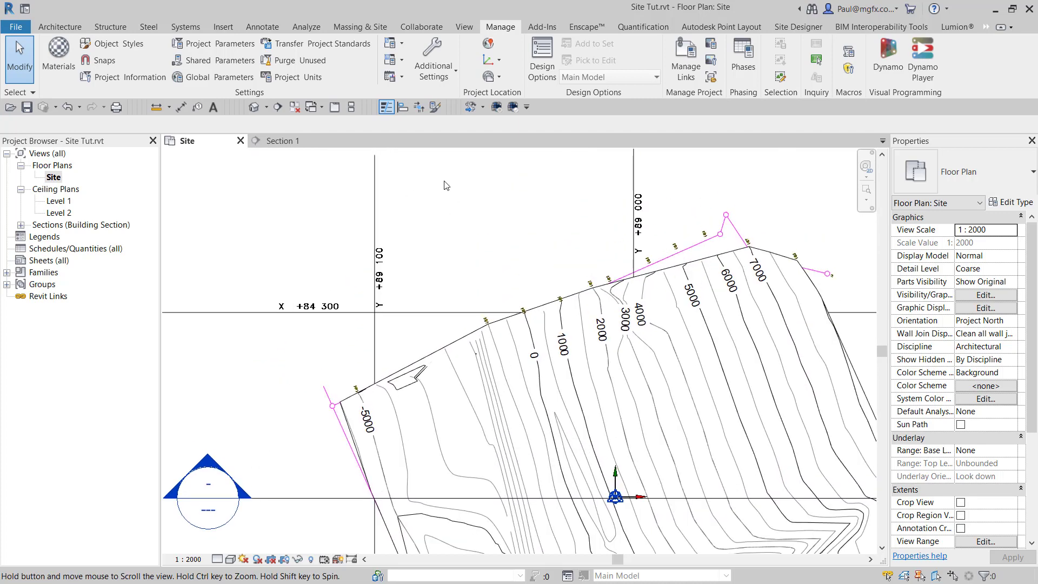
Specify coordinates at a point picked on the imported contours, setting East/West to -89100000.
left_click(499, 62)
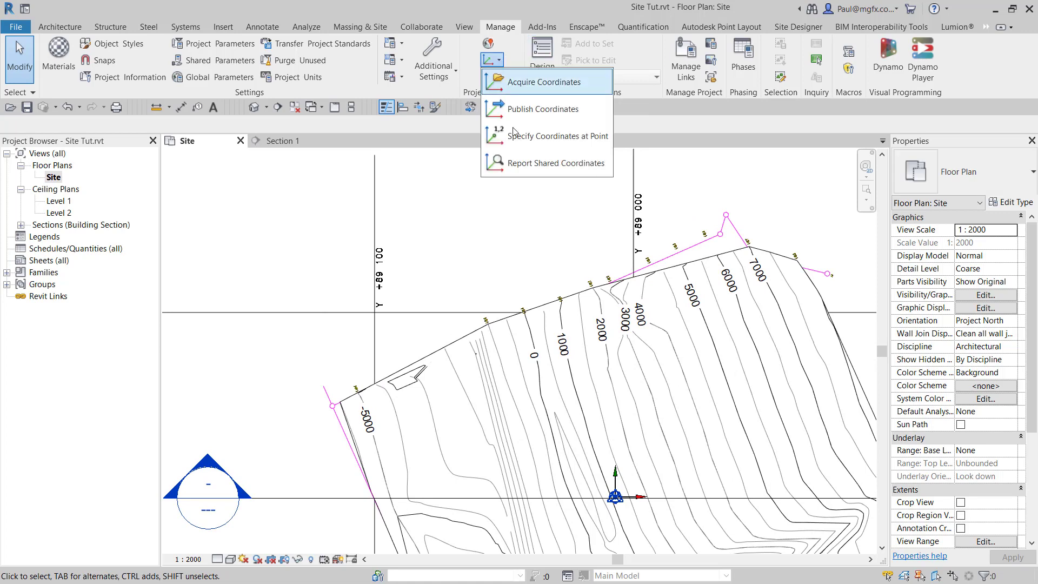
left_click(540, 137)
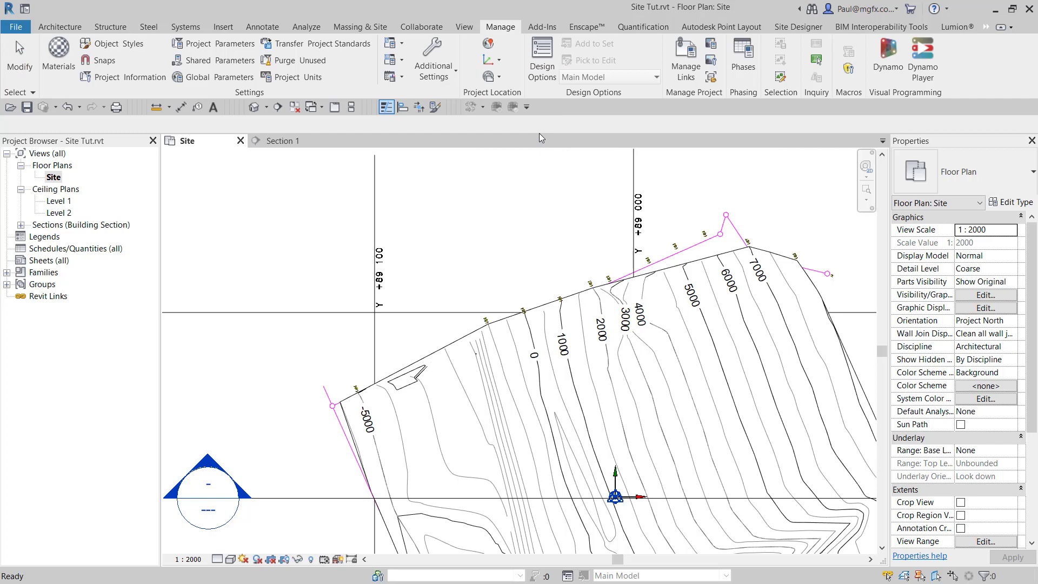
left_click(375, 205)
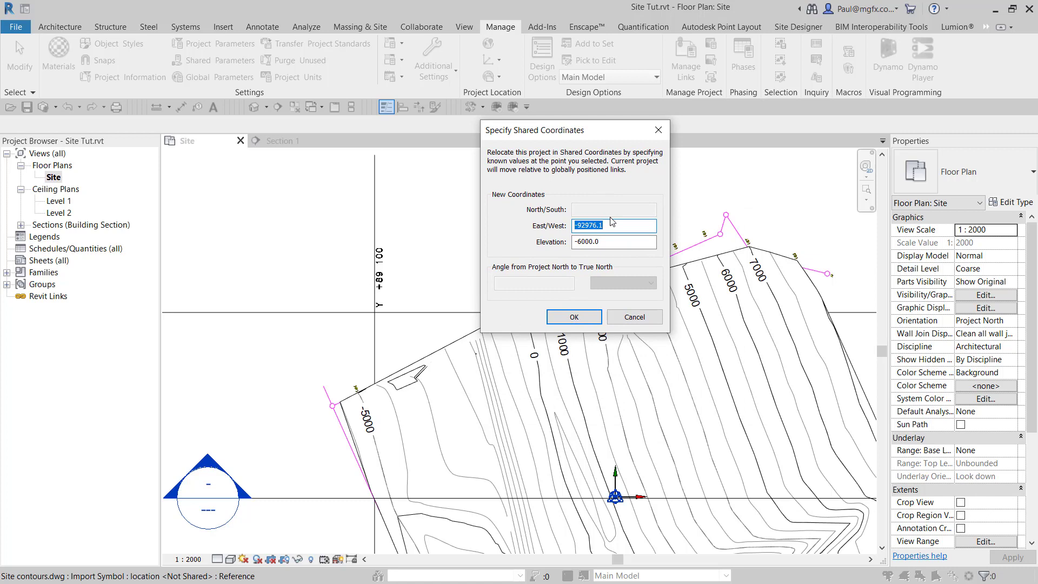
type("-89100000")
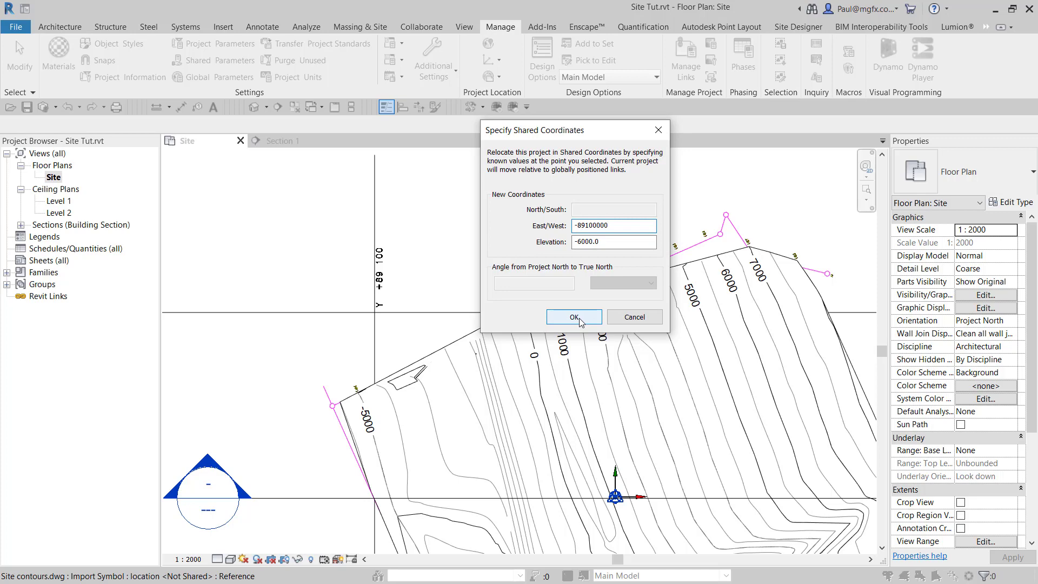
left_click(580, 320)
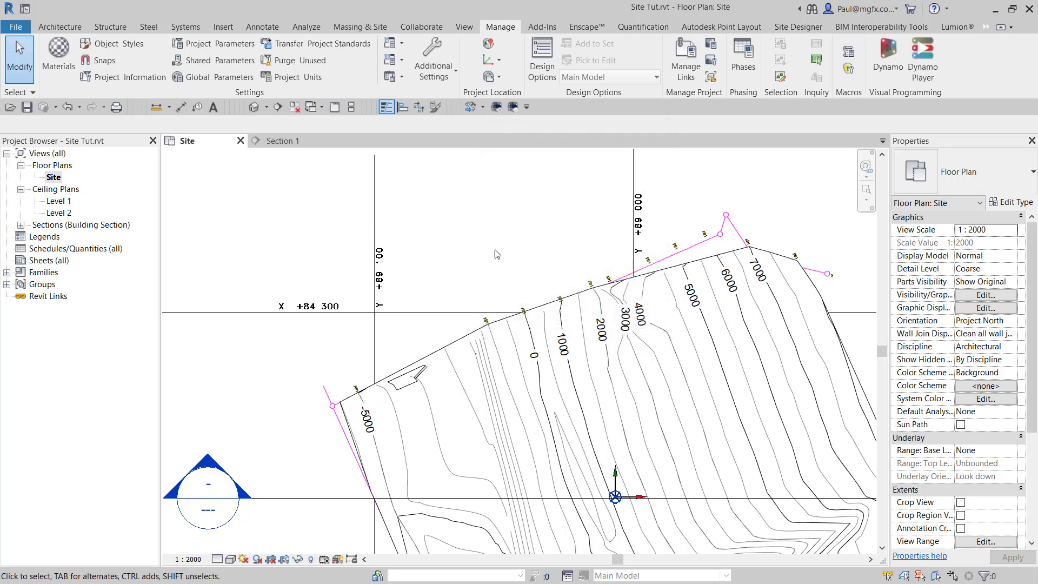
scroll(497, 254, "up", 5)
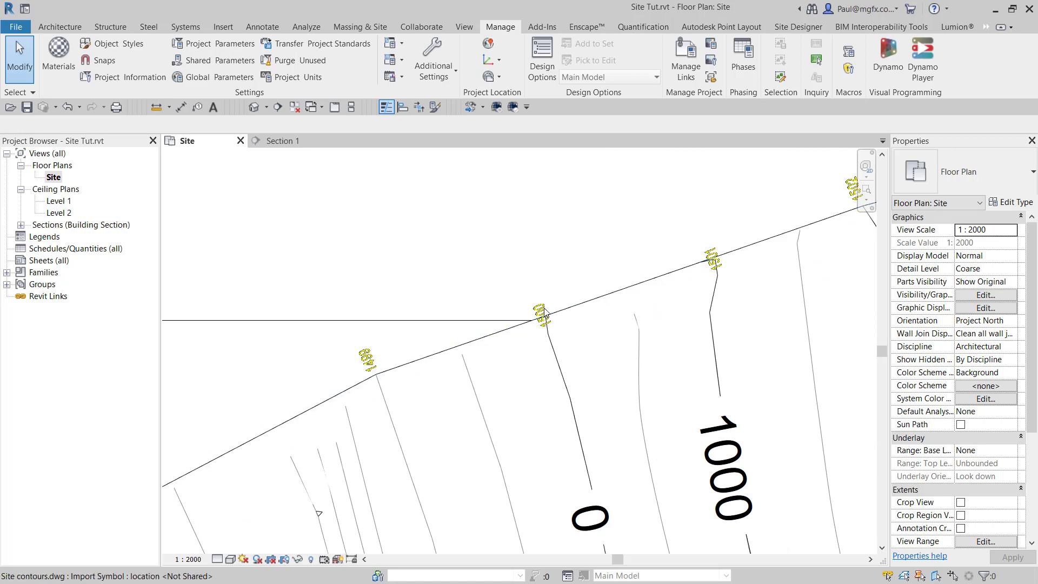
scroll(544, 319, "down", 2)
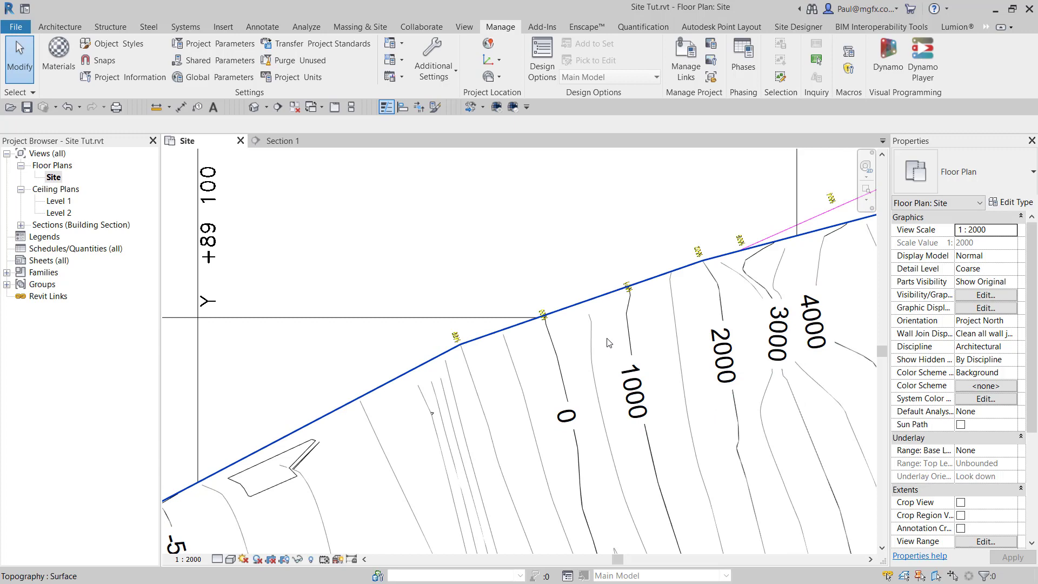
scroll(580, 347, "down", 2)
scroll(581, 372, "up", 3)
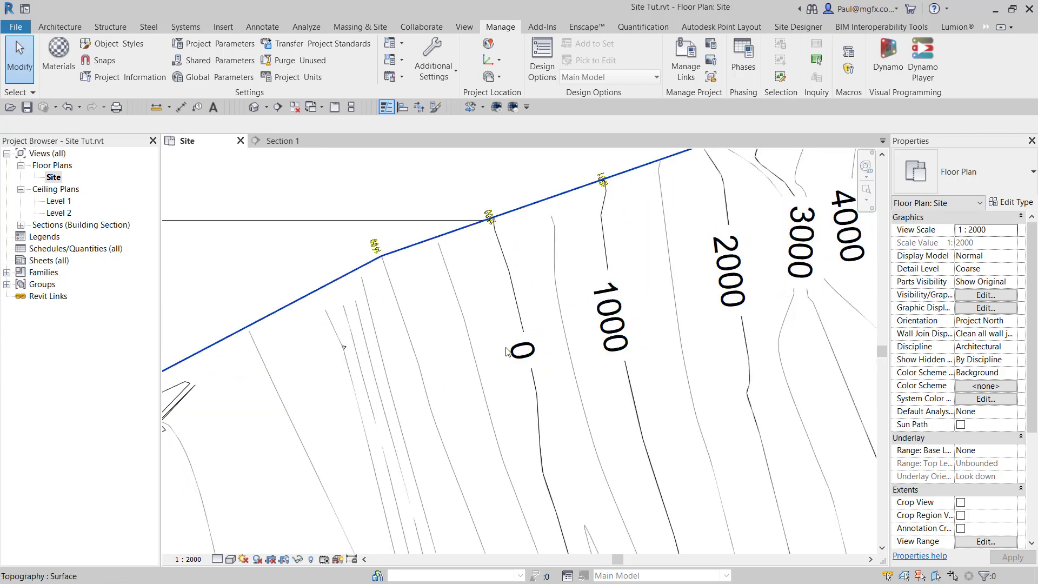
scroll(578, 333, "up", 4)
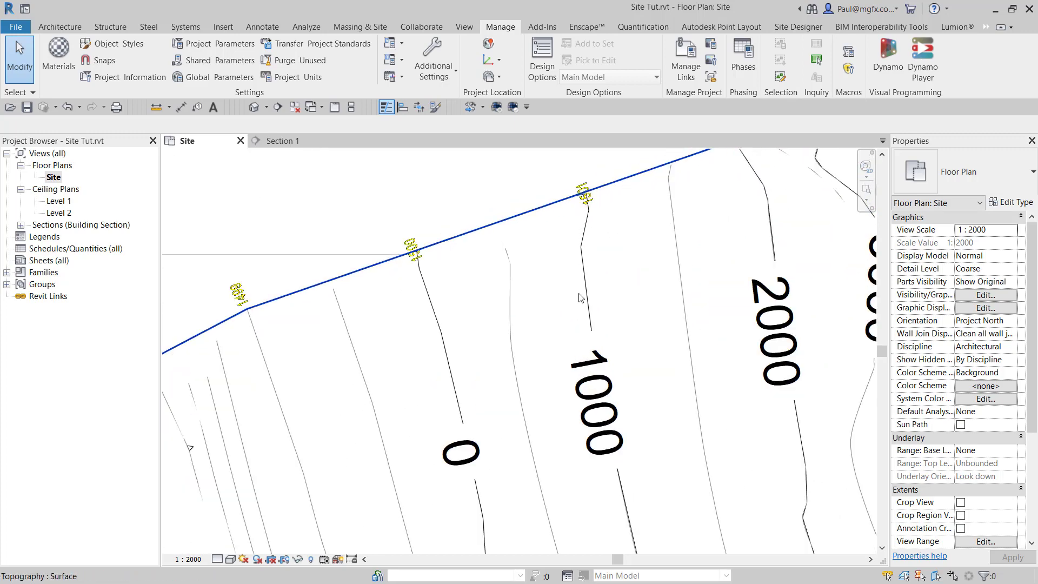
middle_click_drag(404, 276, 506, 254)
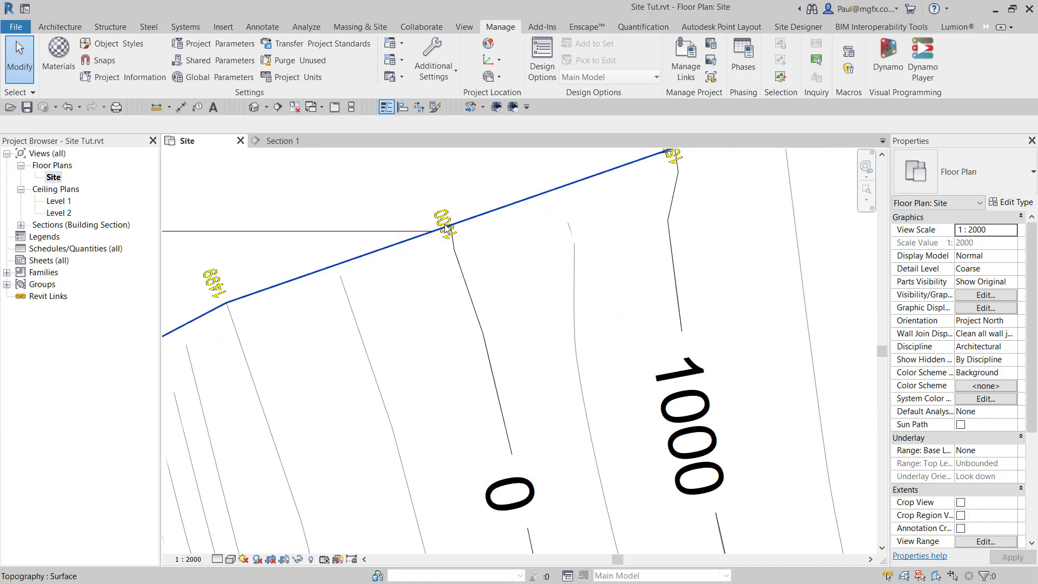
scroll(453, 238, "up", 1)
scroll(453, 238, "down", 4)
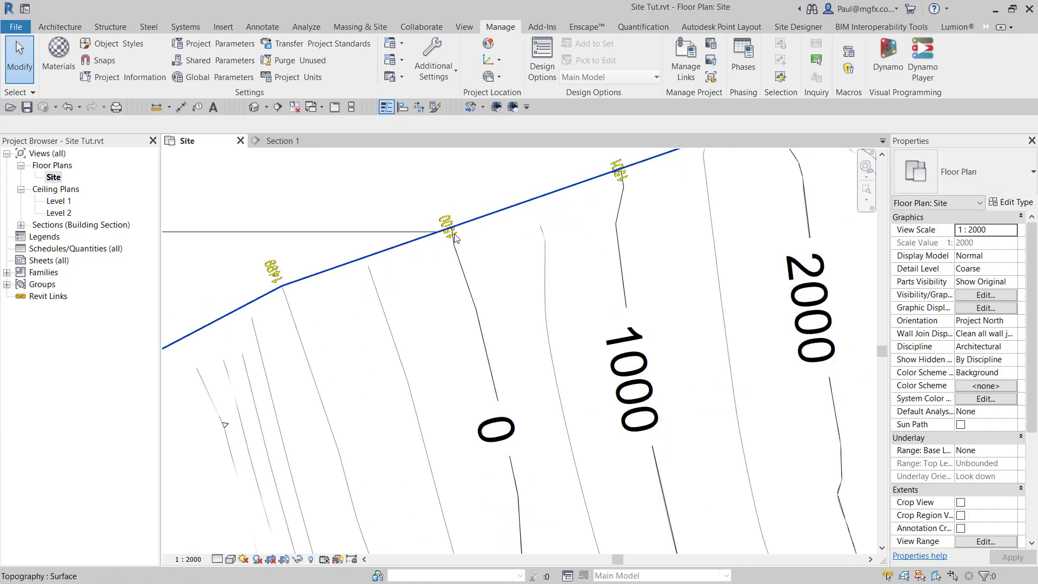
scroll(454, 238, "down", 2)
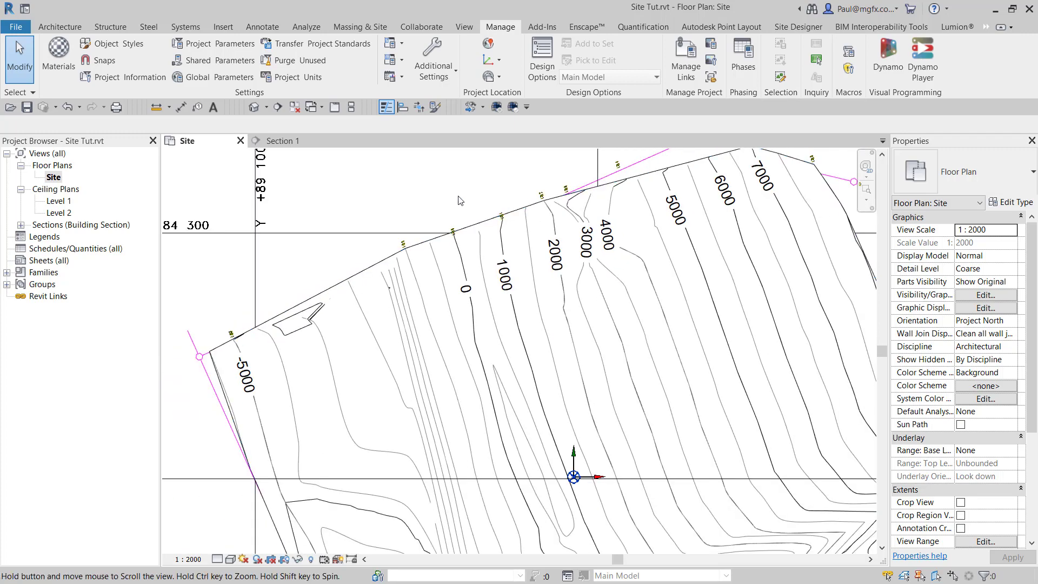
scroll(461, 197, "down", 2)
middle_click_drag(411, 238, 523, 249)
scroll(523, 249, "up", 1)
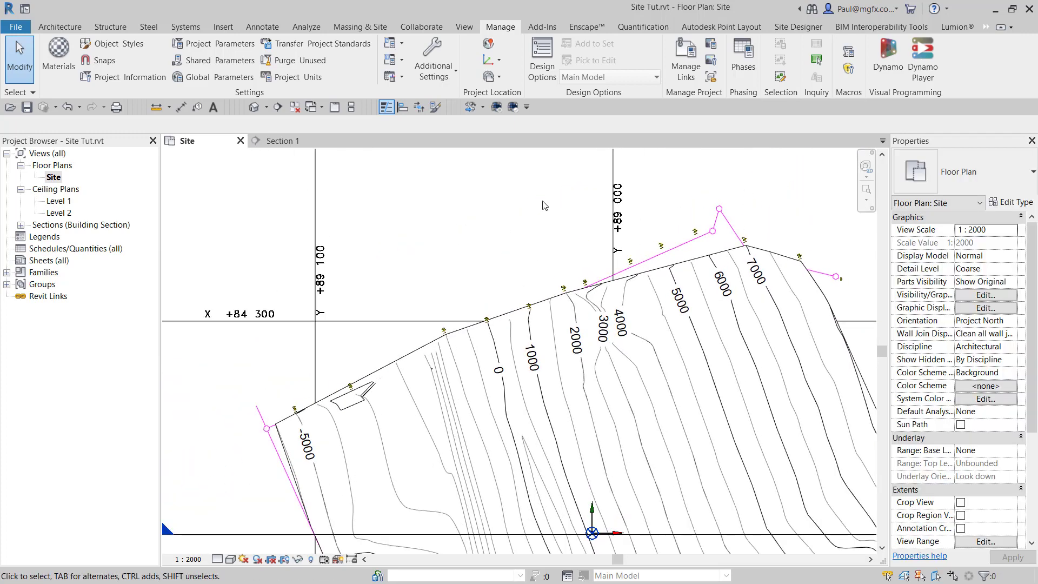
scroll(543, 198, "up", 1)
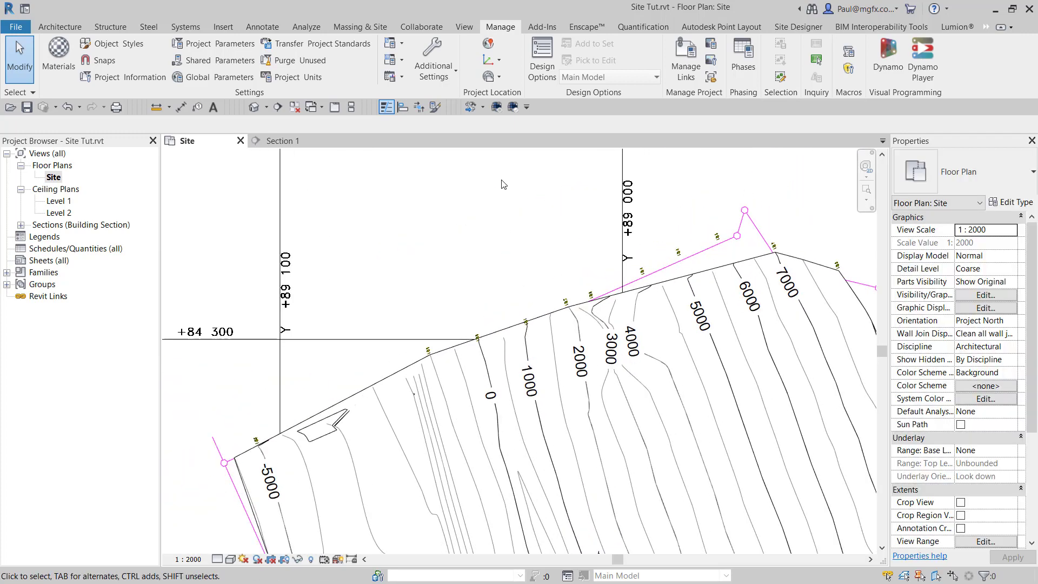
Report the +89 000 line's shared coordinates: East/West -89000000.0, elevation -6000.0.
left_click(494, 59)
left_click(546, 163)
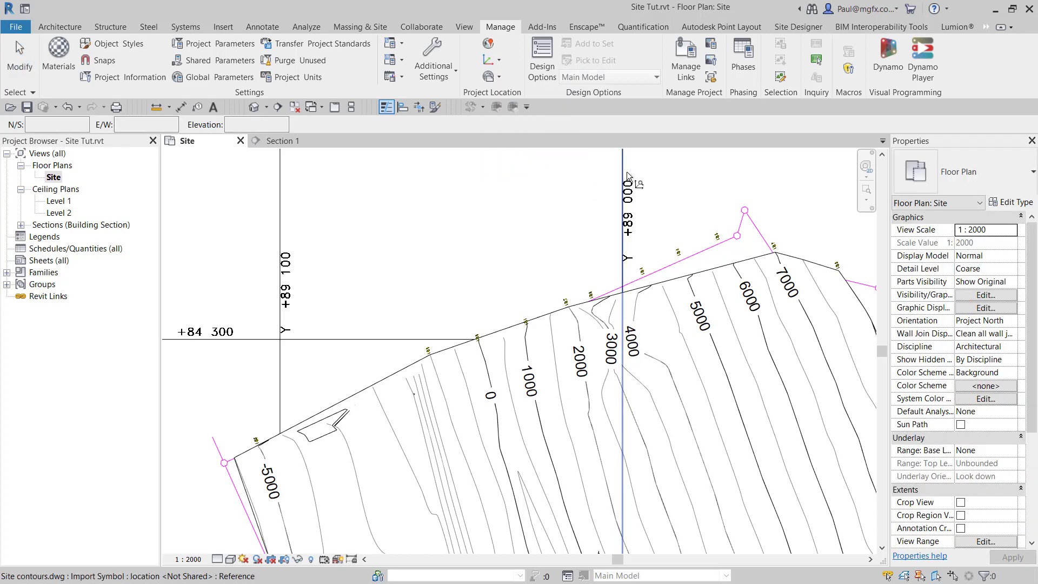
left_click(619, 170)
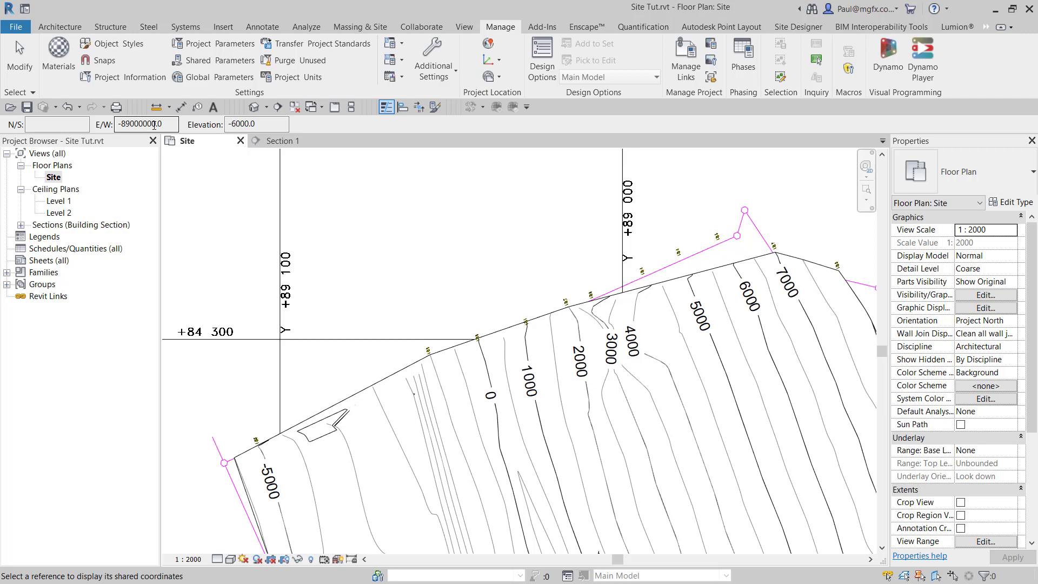
key("Escape")
Specify coordinates at the X +84 300 grid line, setting North/South to -84300000.
middle_click_drag(212, 382, 380, 313)
scroll(381, 314, "up", 1)
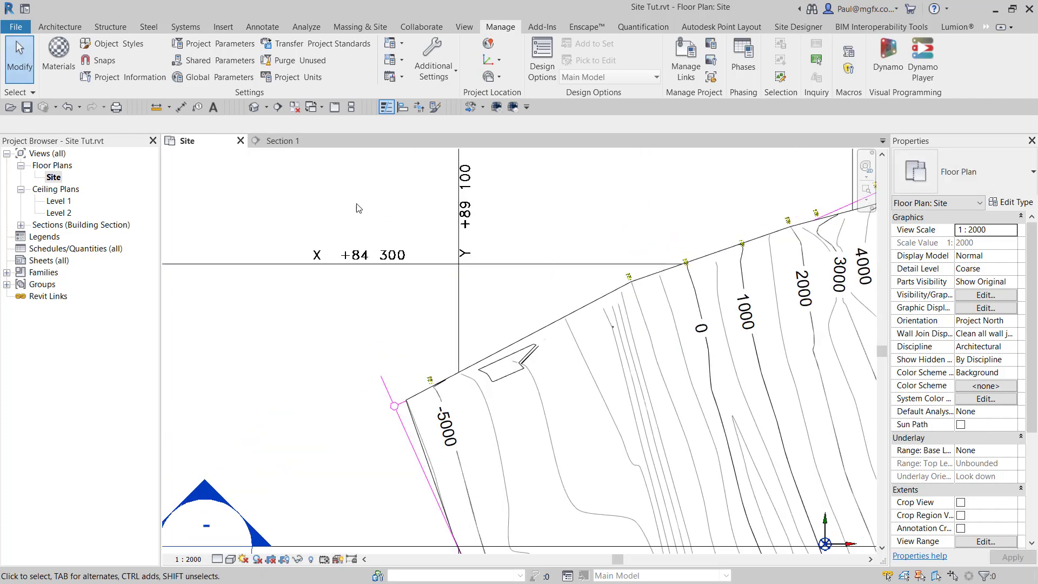
left_click(493, 59)
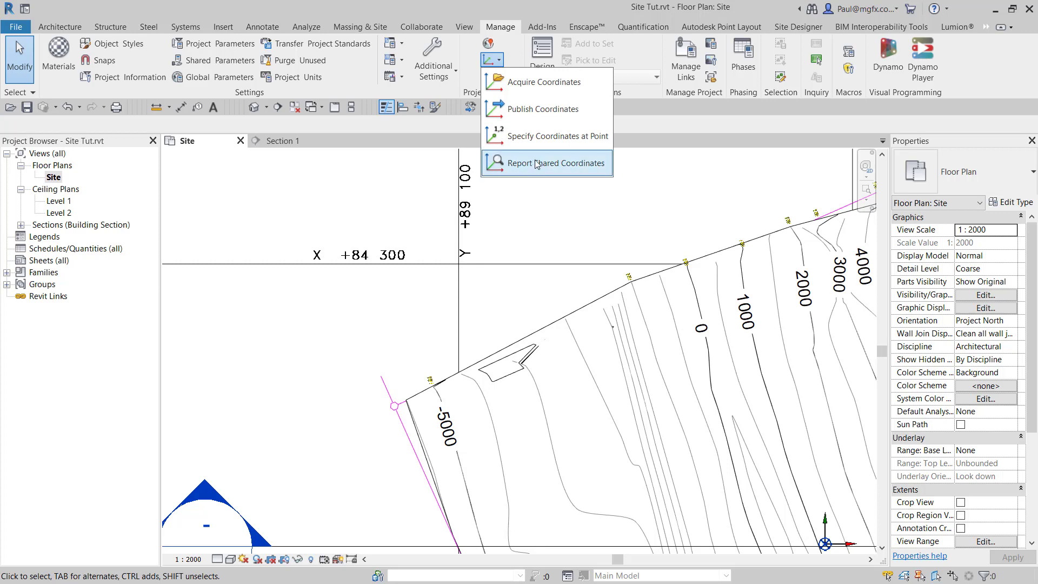
left_click(540, 163)
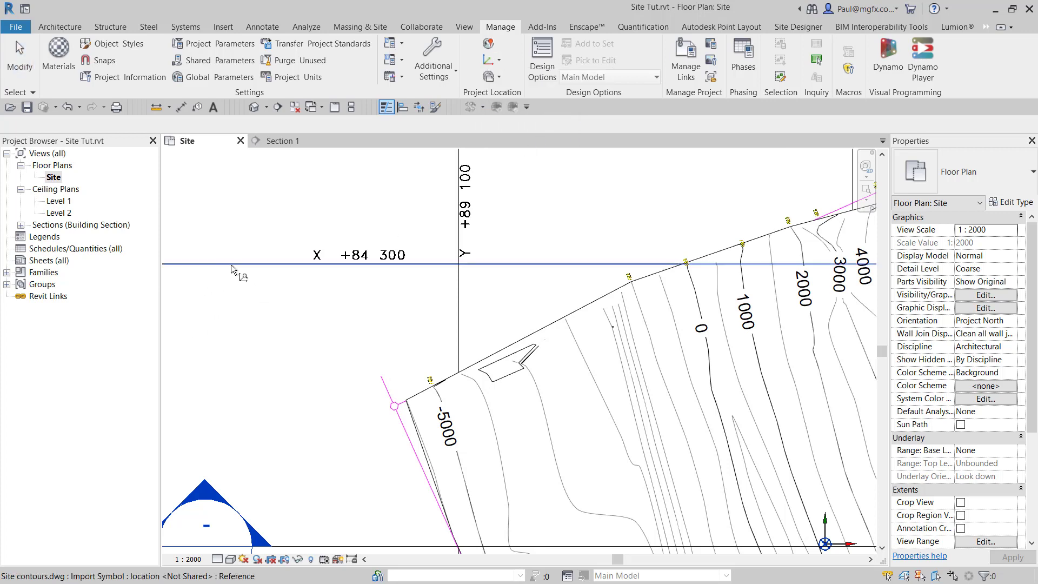
left_click(393, 264)
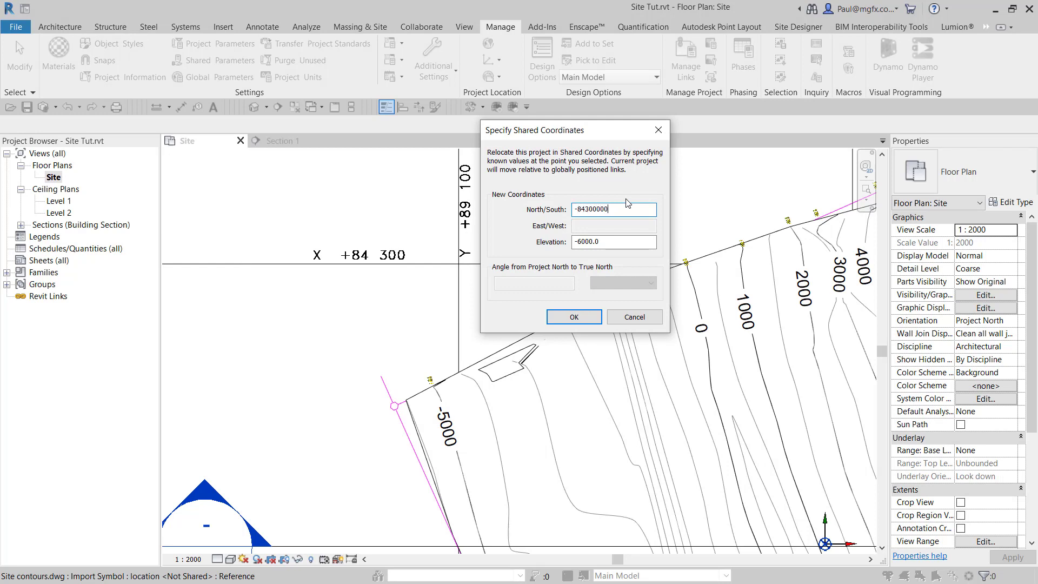
left_click(574, 317)
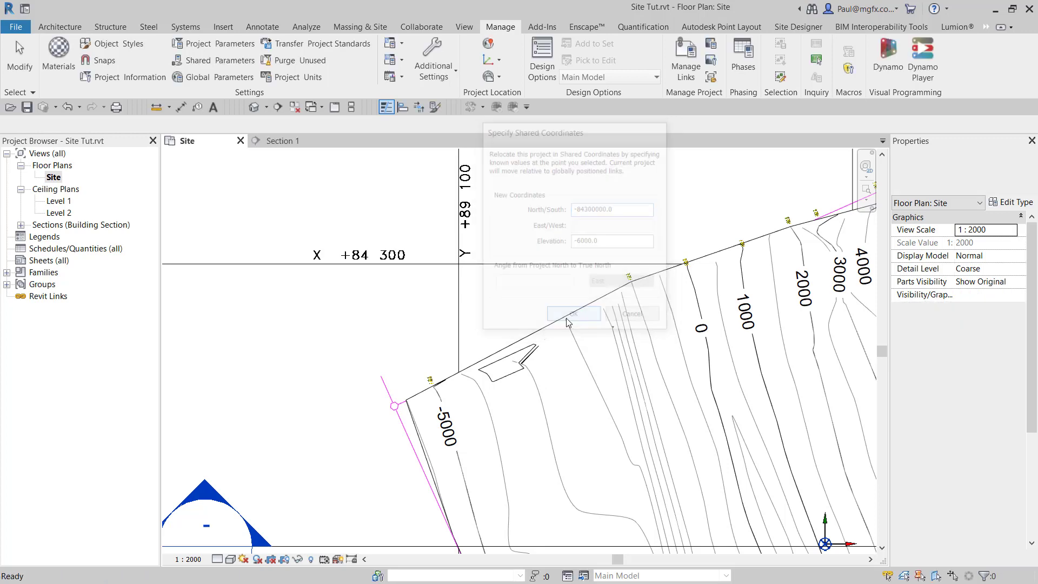
Remove the topography surface from the Site plan using Delete.
scroll(179, 235, "down", 3)
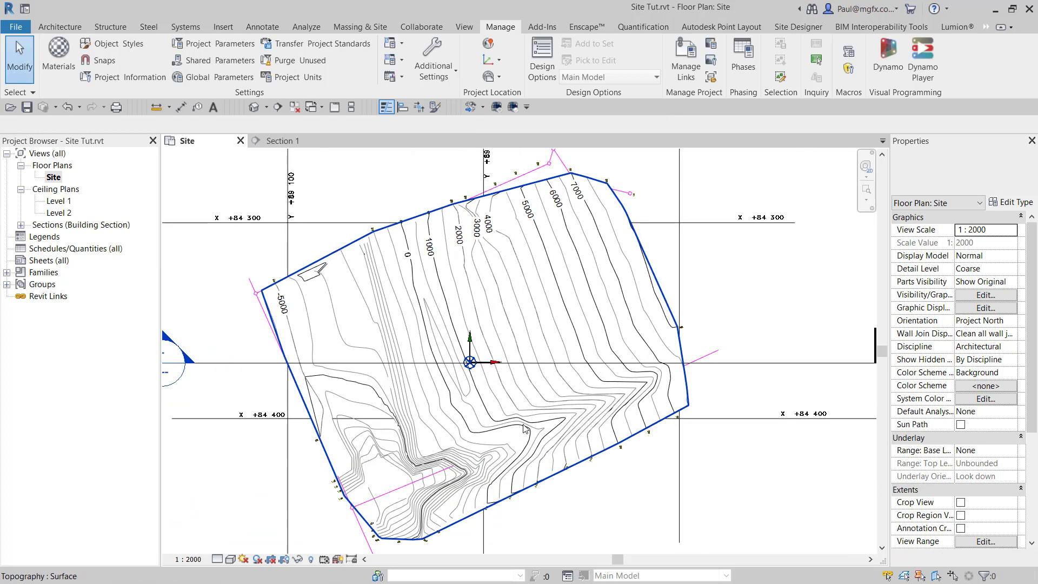
scroll(527, 419, "up", 5)
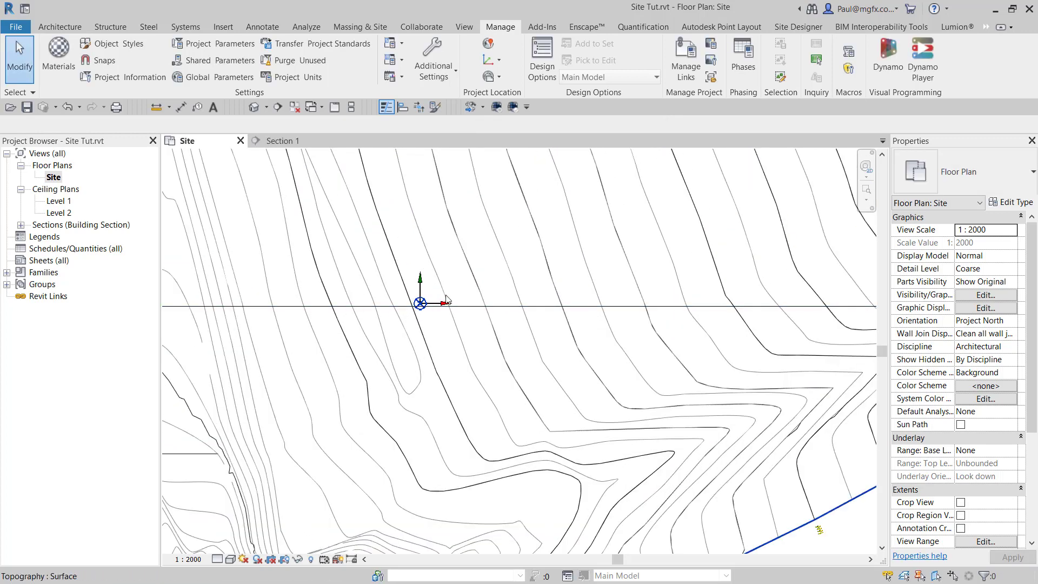
scroll(419, 305, "down", 5)
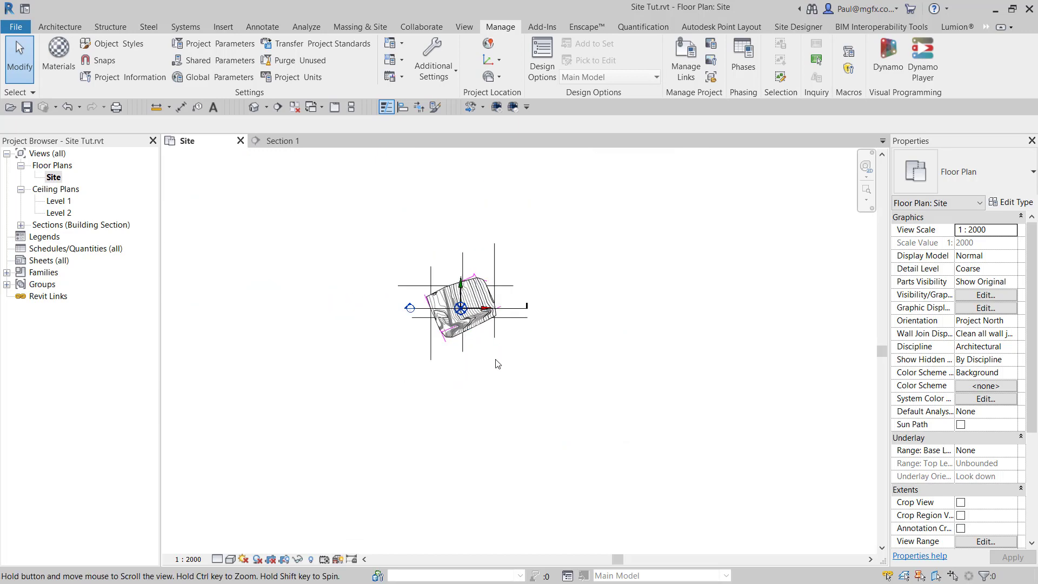
key("Delete")
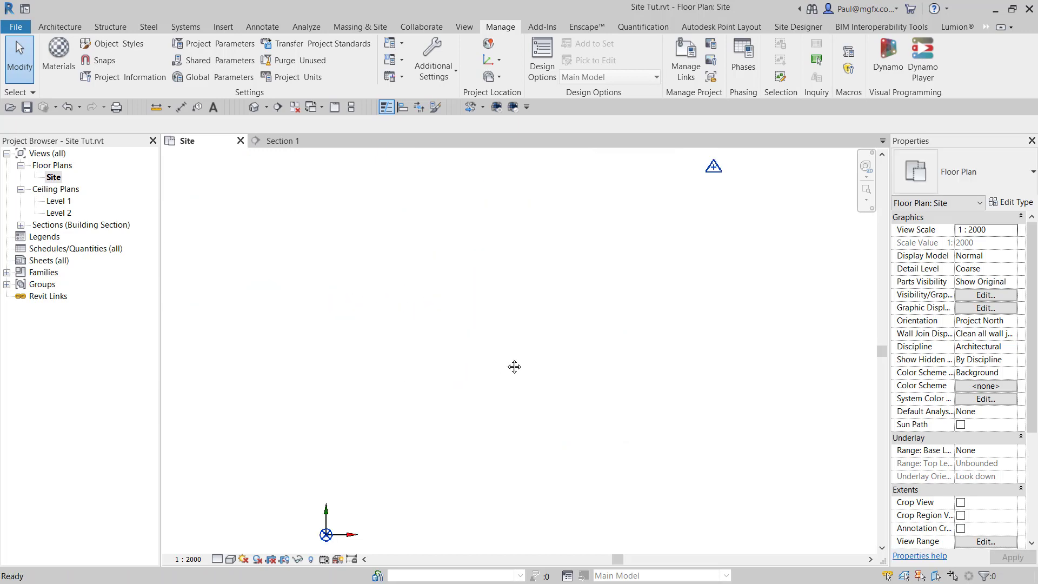
Select the Survey Point (N/S 0.0, E/W 0.0, Elev 0.0) and hide it in view as an element.
left_click(713, 168)
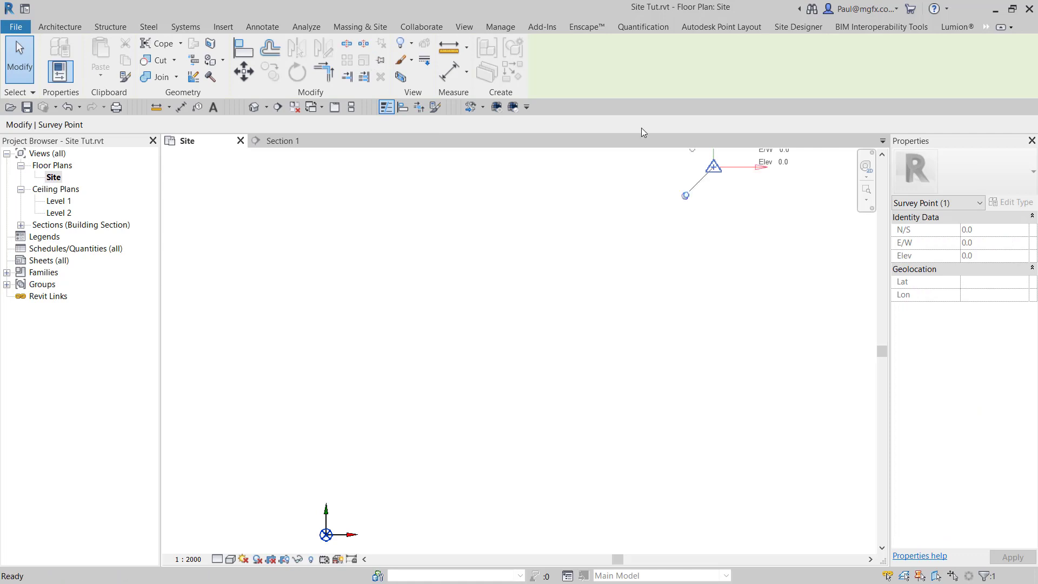
right_click(717, 170)
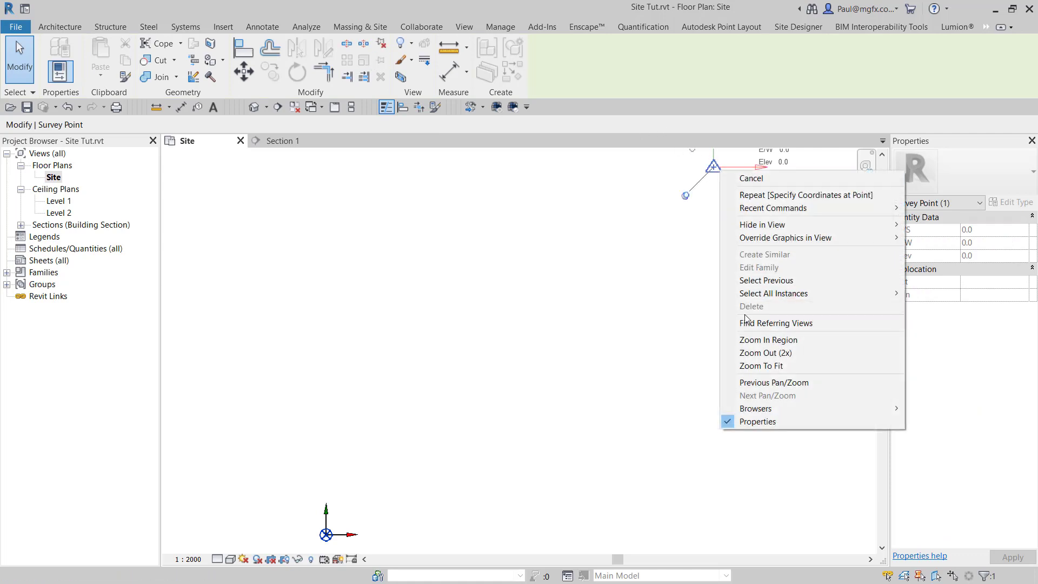
mouse_move(886, 225)
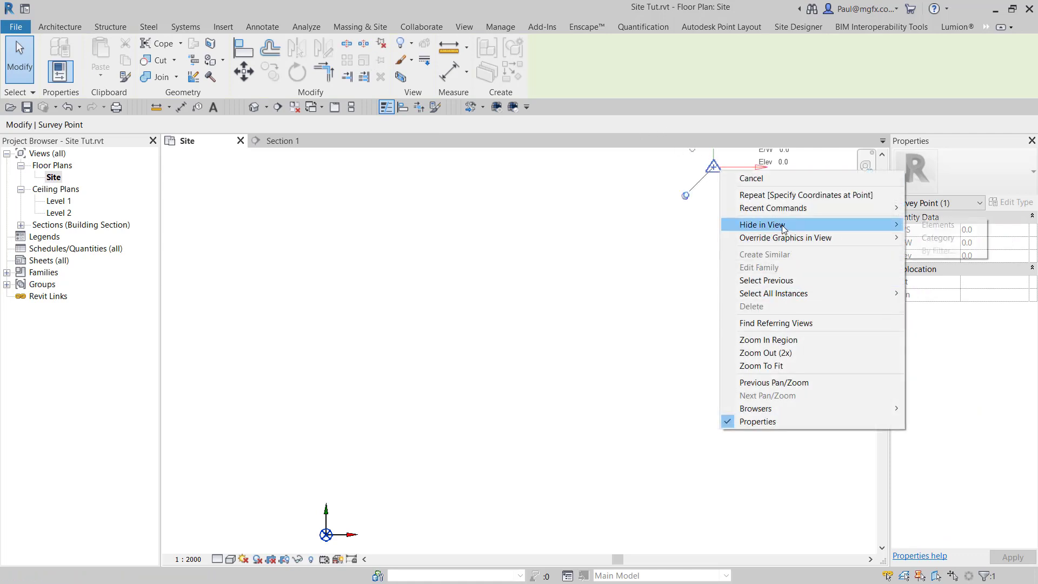
left_click(929, 226)
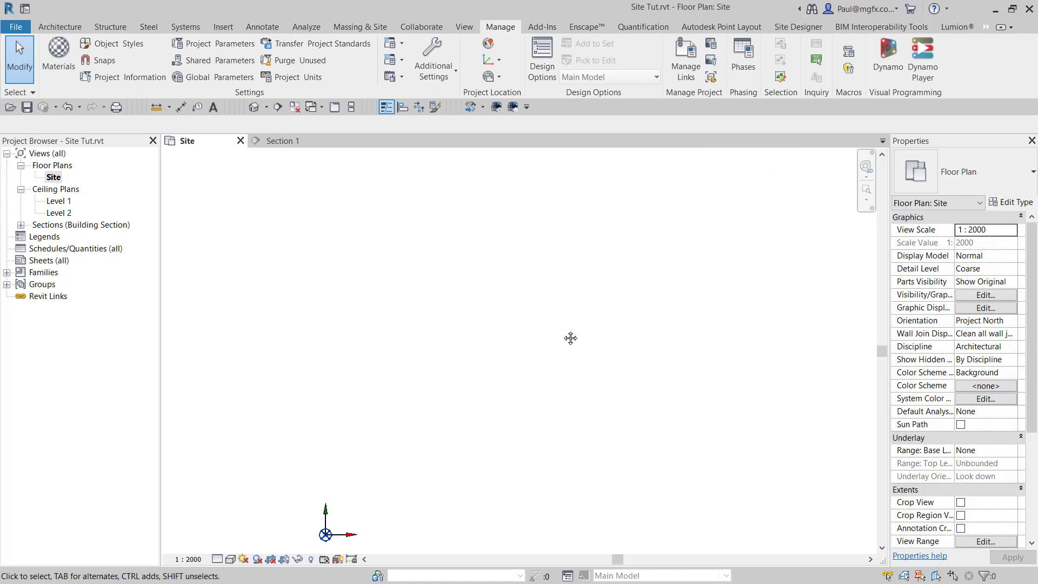
Zoom to fit the topography and inspect the Section 1 cut line and topography surface.
key("z")
key("f")
scroll(508, 373, "up", 4)
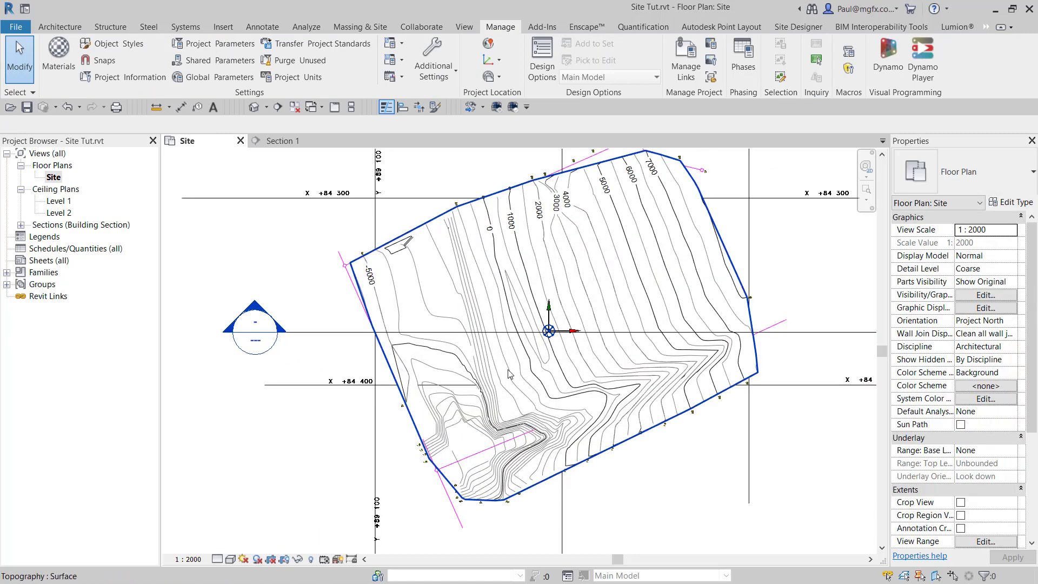
scroll(509, 373, "up", 2)
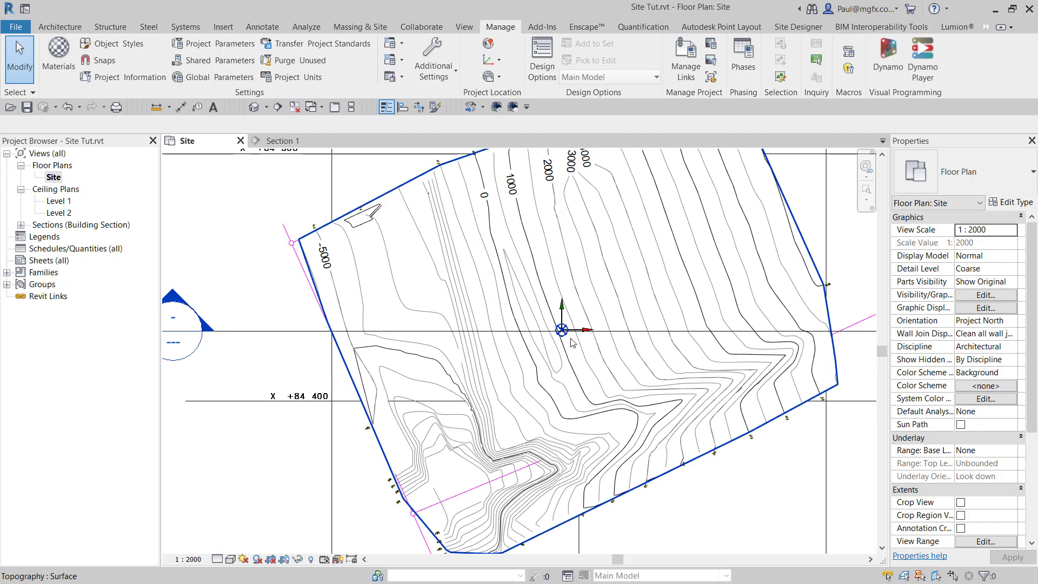
scroll(248, 359, "down", 2)
scroll(223, 301, "up", 1)
middle_click_drag(361, 335, 479, 304)
left_click(380, 311)
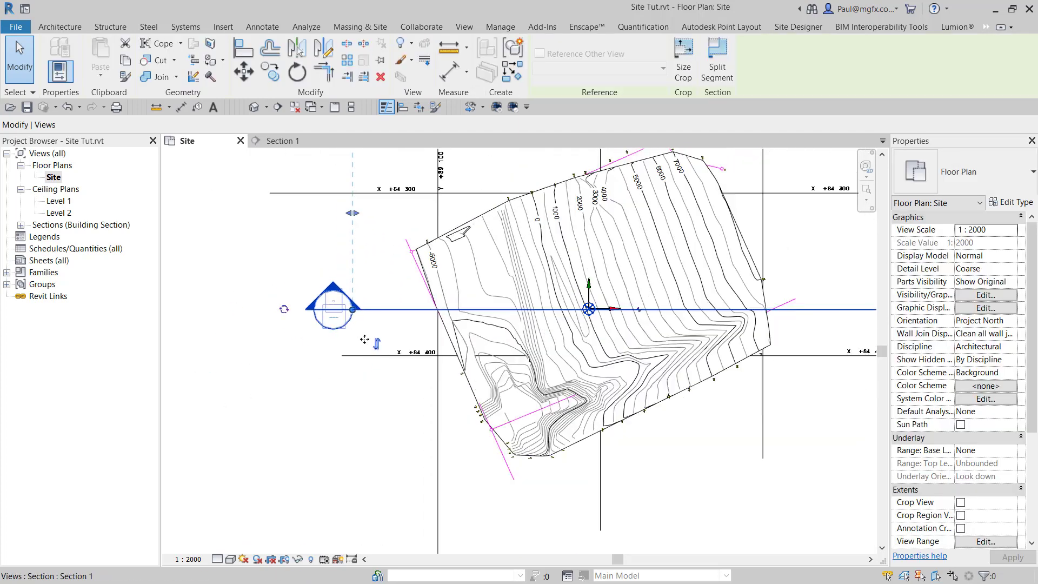
scroll(364, 339, "down", 2)
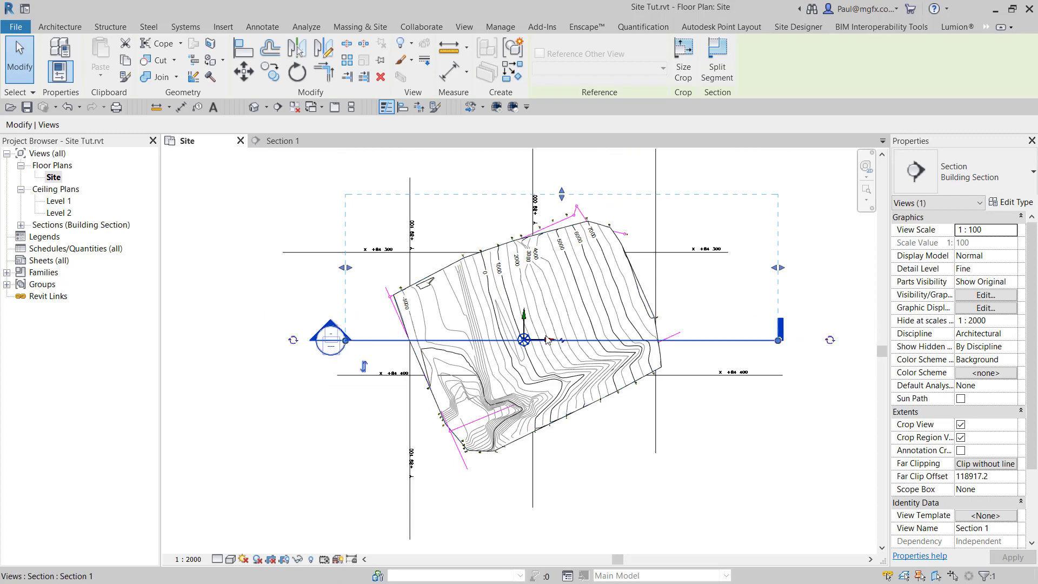
scroll(546, 341, "up", 4)
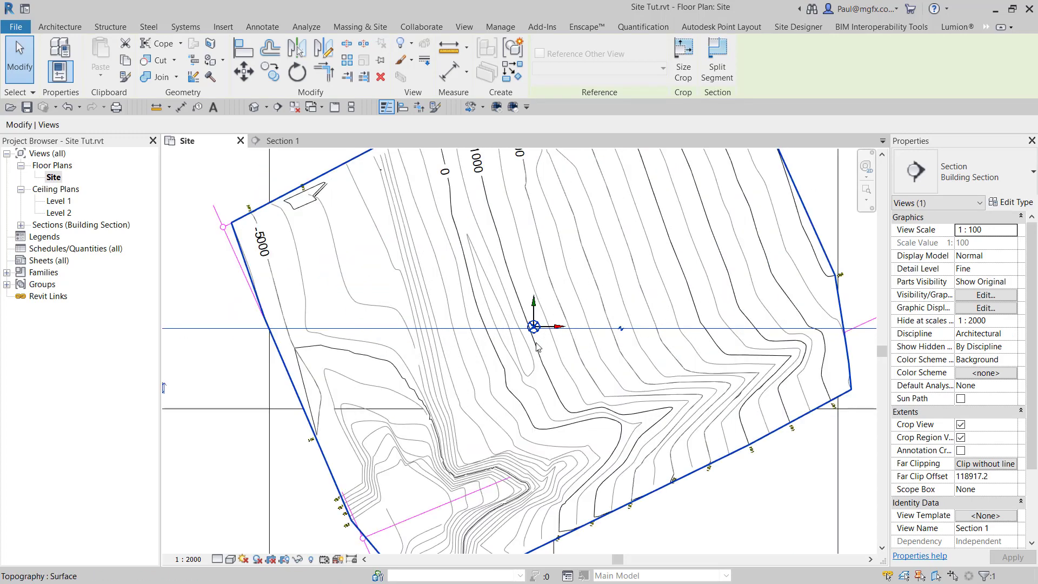
scroll(537, 346, "up", 5)
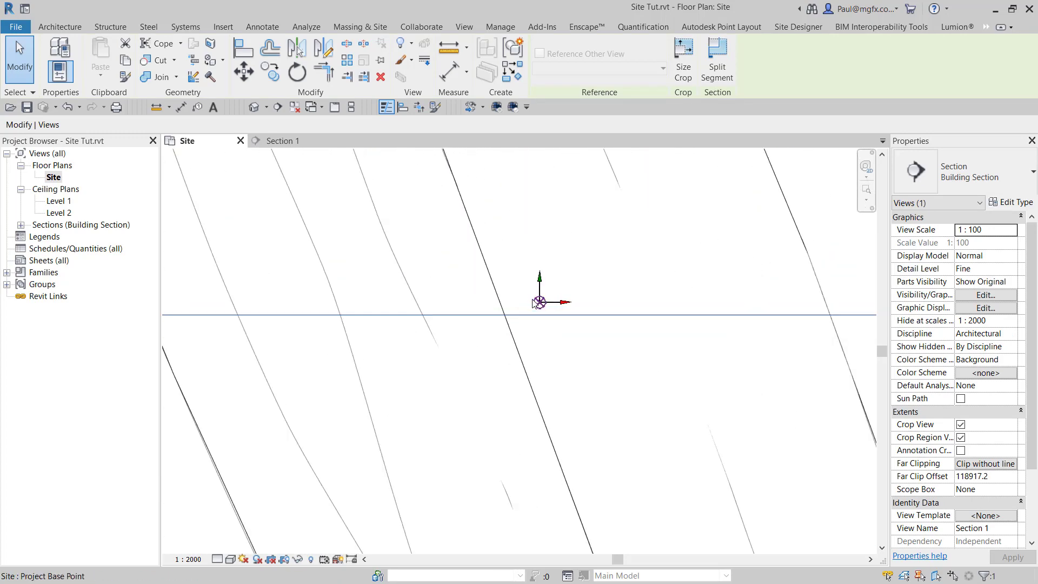
scroll(533, 303, "up", 2)
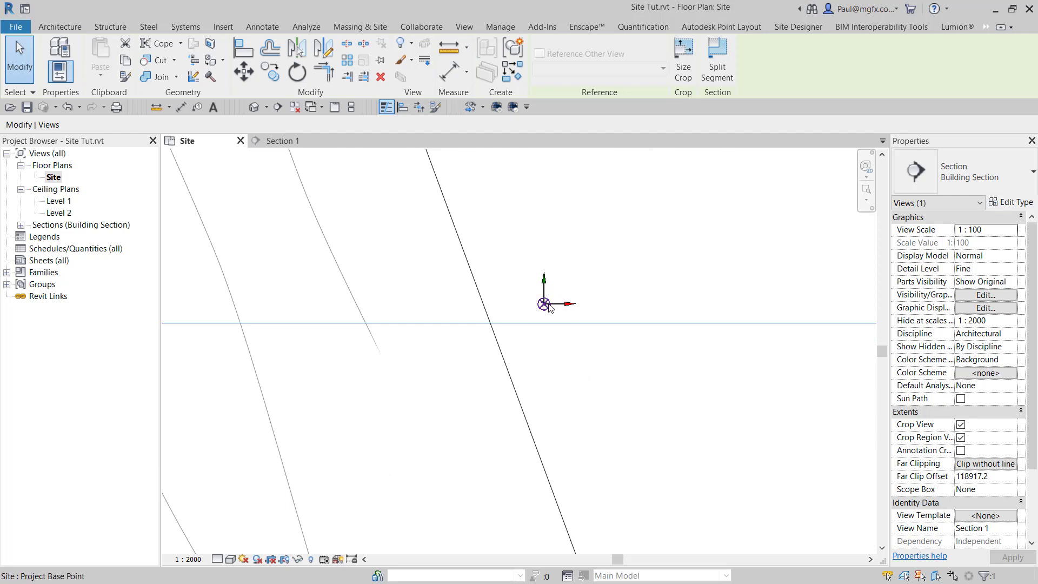
scroll(557, 303, "down", 4)
scroll(559, 302, "up", 6)
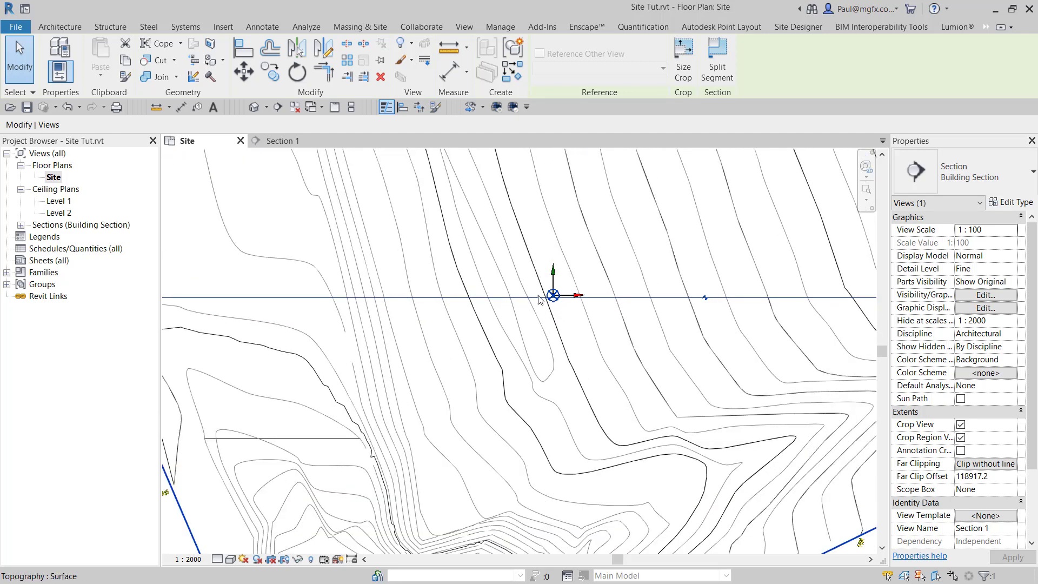
scroll(552, 281, "up", 2)
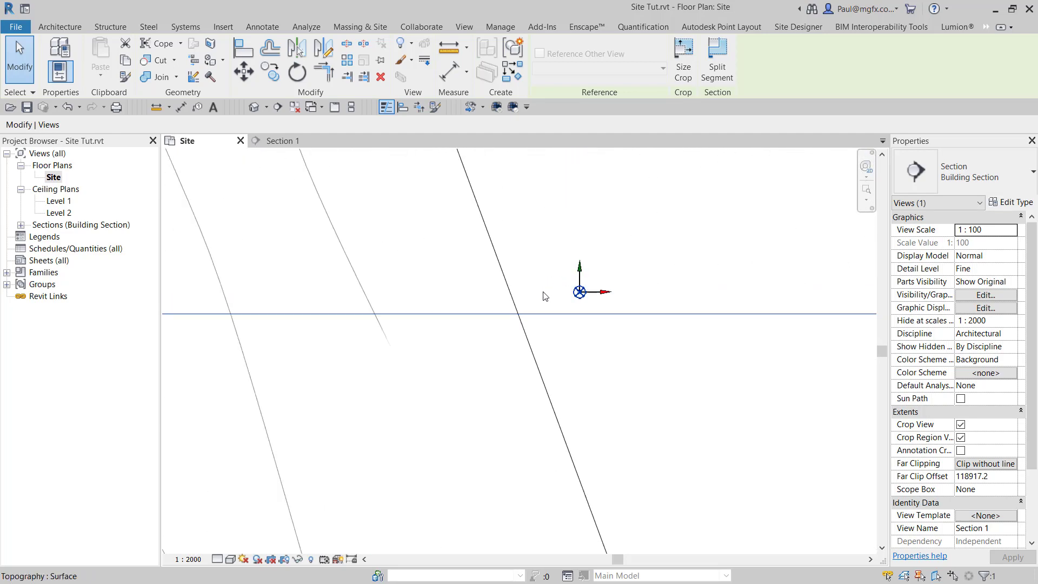
key("Escape")
left_click(581, 295)
key("Escape")
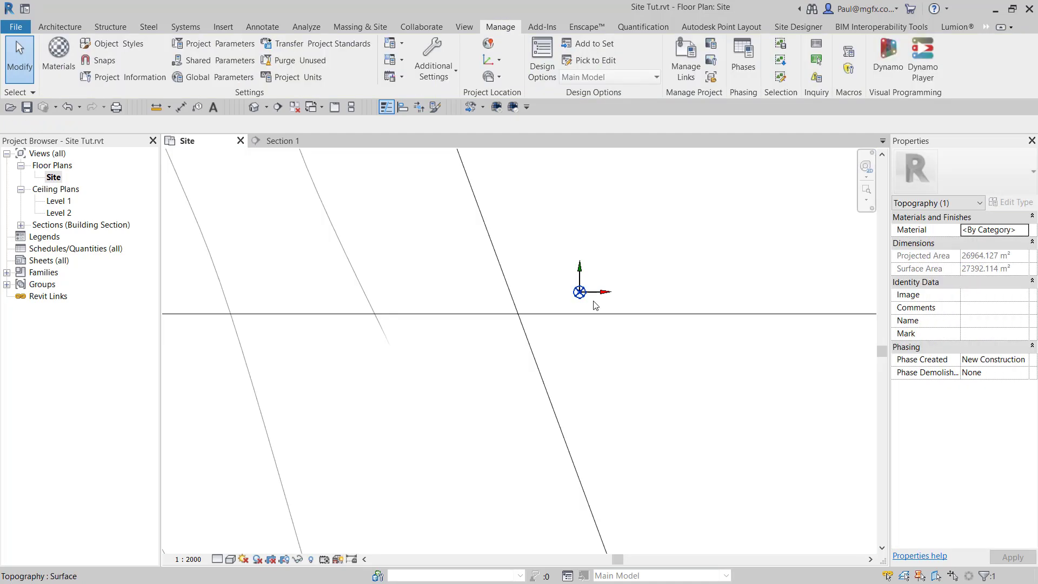
Set the Site plan's detail level to Fine.
scroll(424, 352, "down", 2)
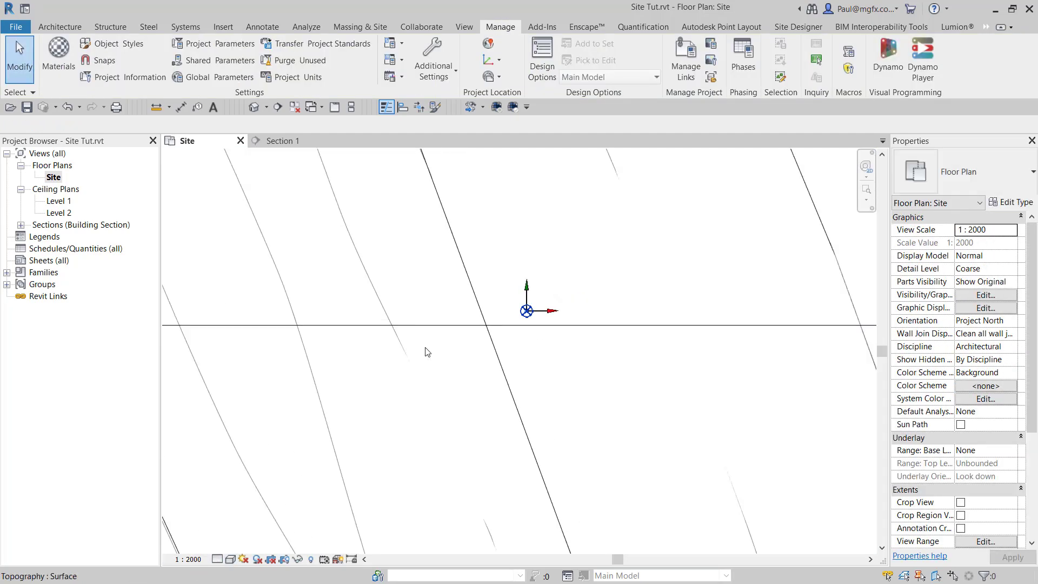
left_click(231, 558)
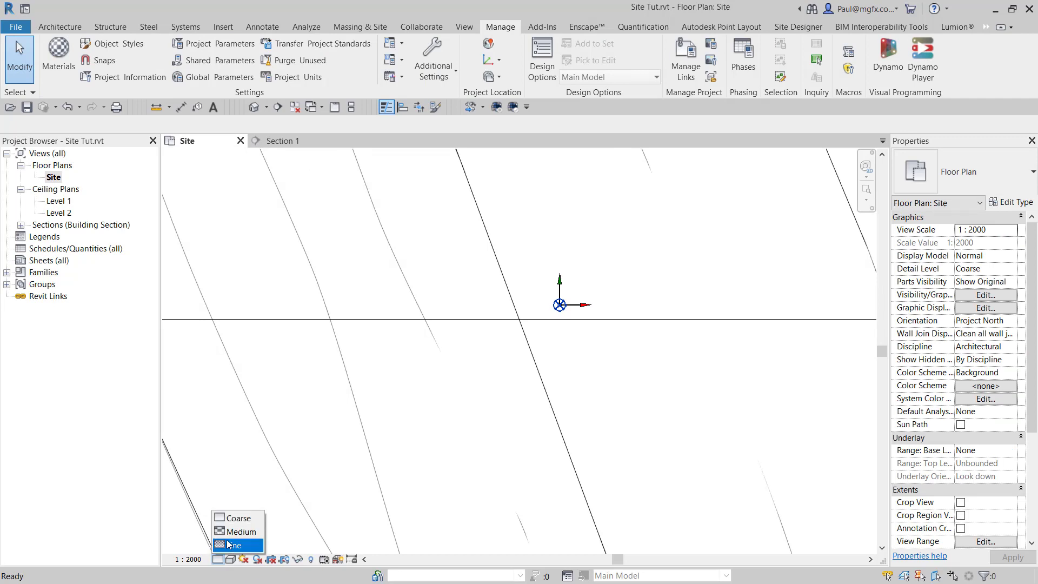
left_click(248, 546)
scroll(487, 335, "up", 1)
scroll(533, 339, "up", 2)
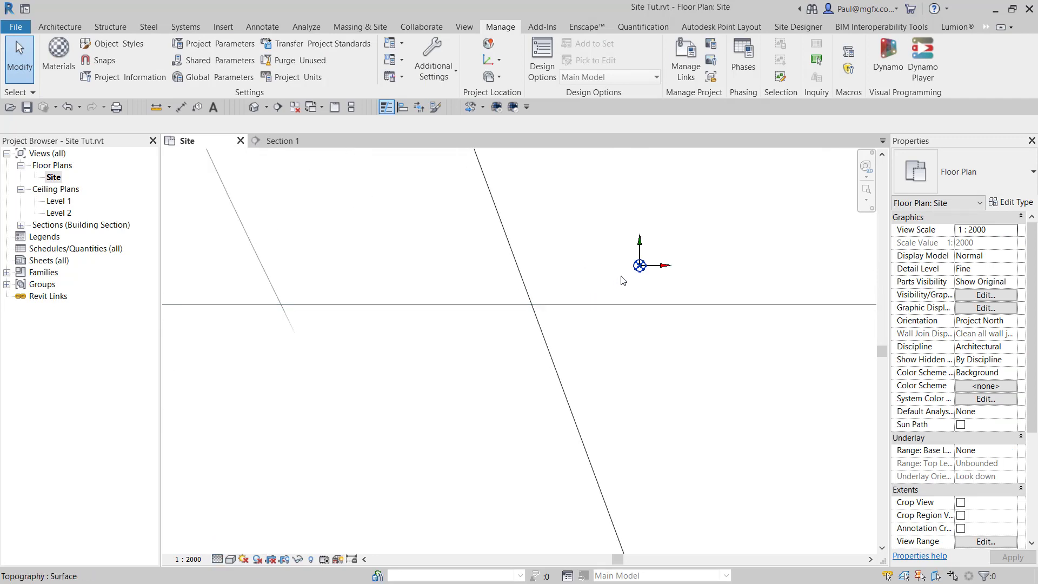
Drag the Project Base Point up-left to N/S -84370710.4, E/W -89007806.1, then deselect it.
left_click(639, 271)
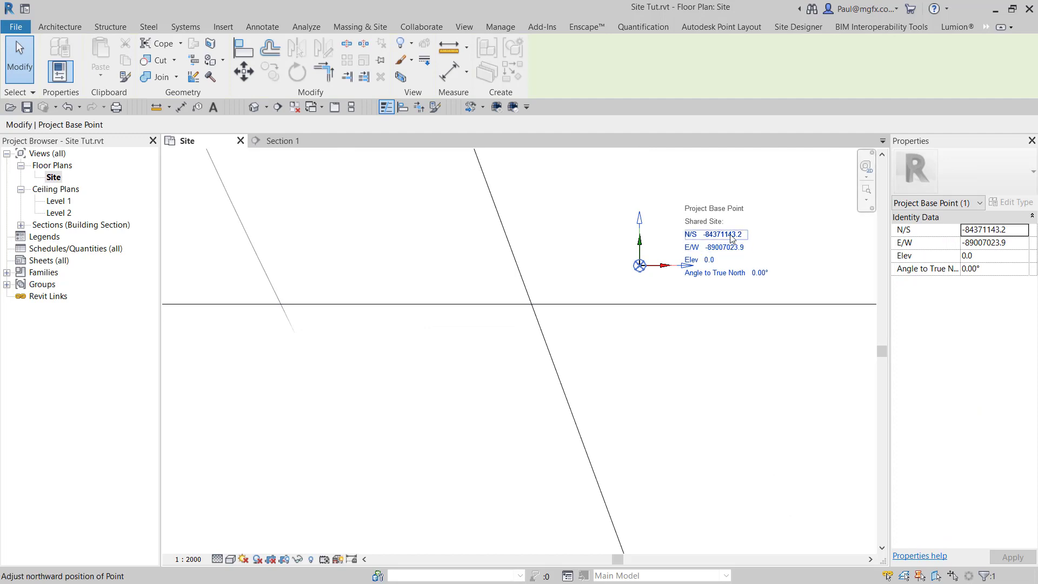
left_click_drag(638, 269, 560, 202)
scroll(582, 270, "down", 5)
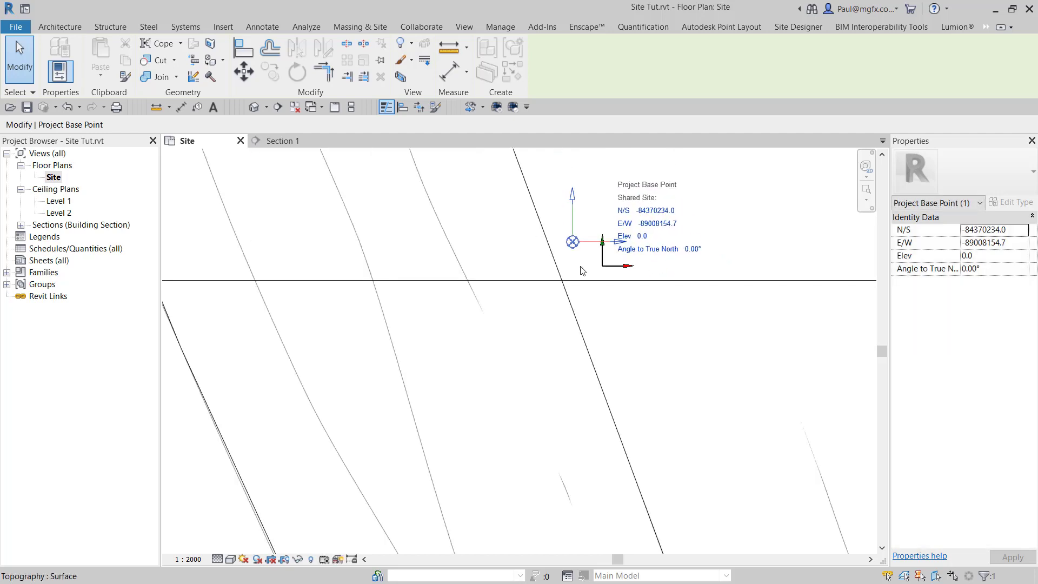
scroll(583, 269, "up", 4)
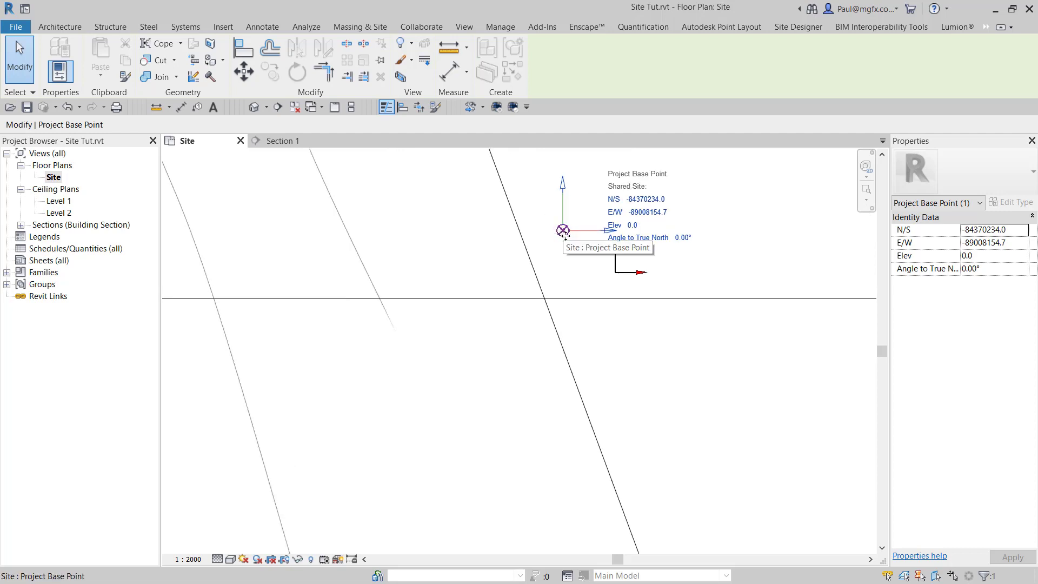
left_click_drag(560, 215, 583, 259)
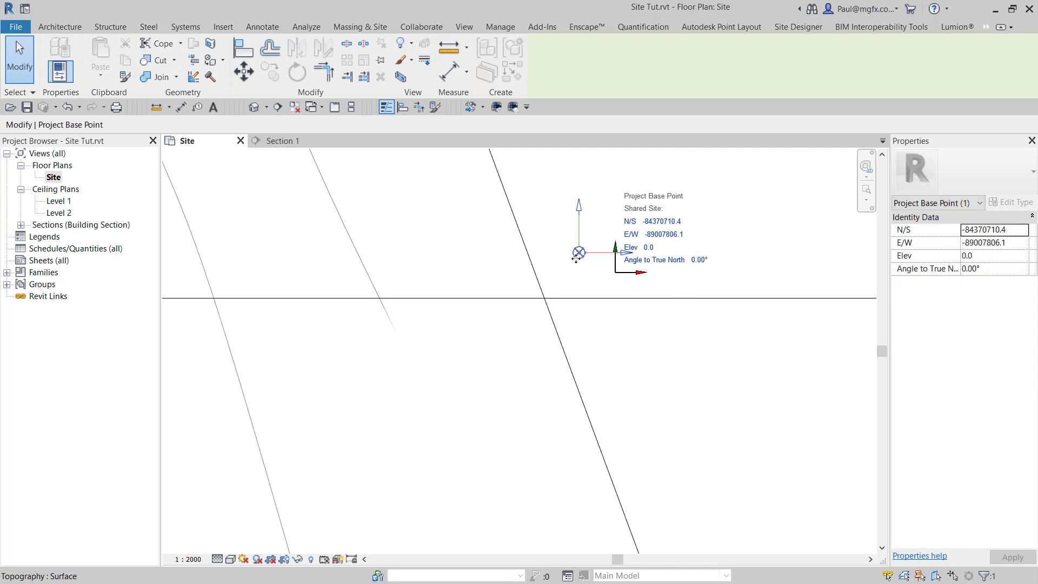
scroll(589, 258, "down", 3)
scroll(593, 259, "up", 3)
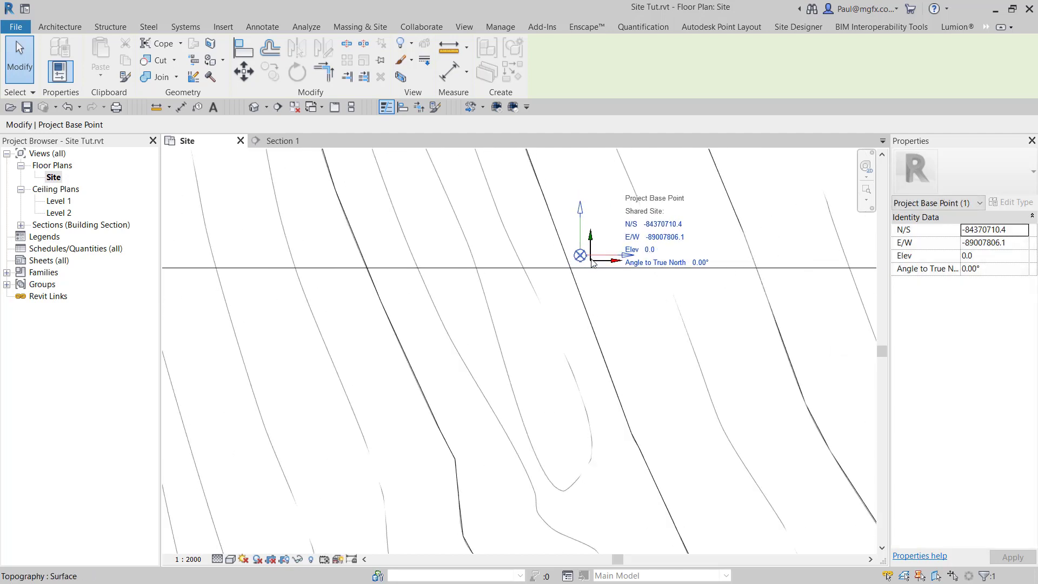
key("Escape")
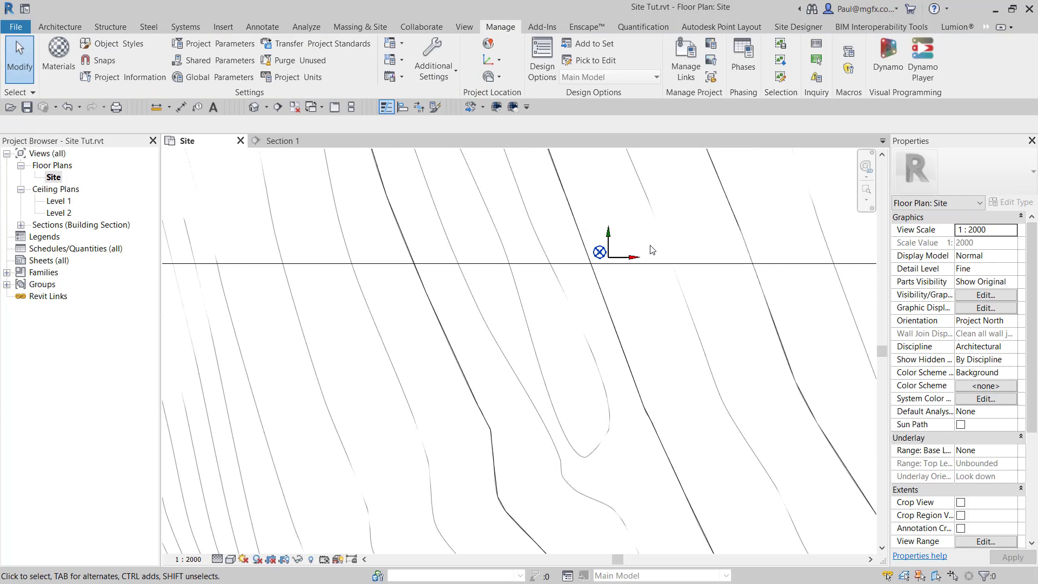
scroll(650, 258, "down", 3)
middle_click_drag(675, 237, 302, 205)
Open the Section 1 view and pan it into position.
scroll(748, 261, "down", 3)
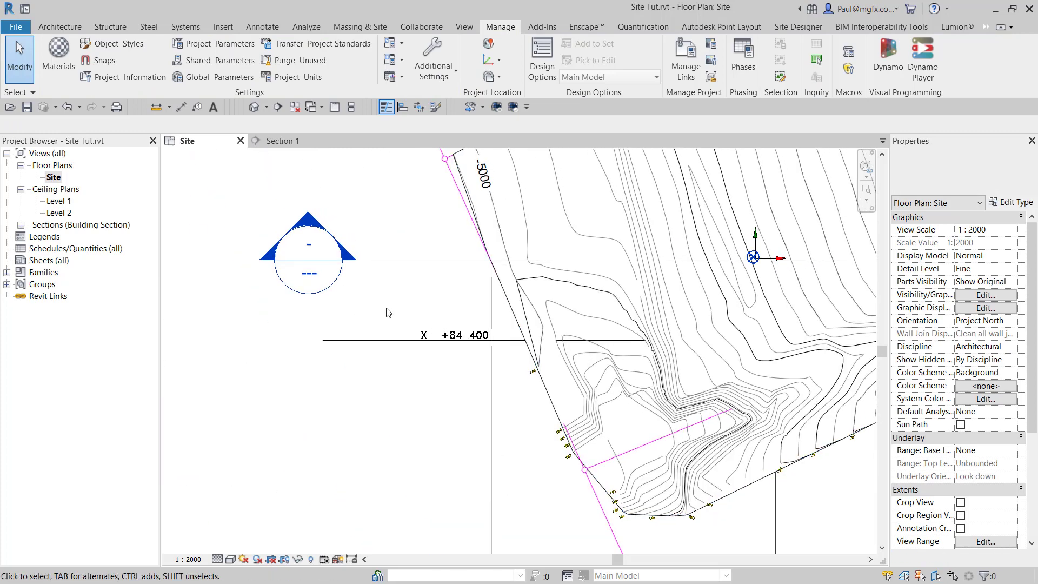
scroll(295, 196, "up", 2)
double_click(286, 194)
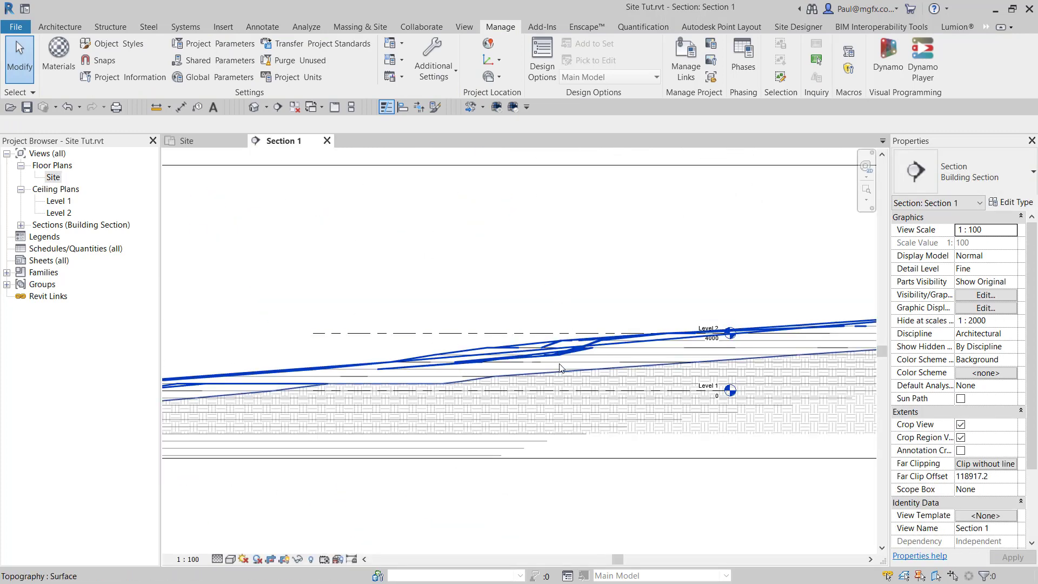
middle_click_drag(508, 394, 634, 334)
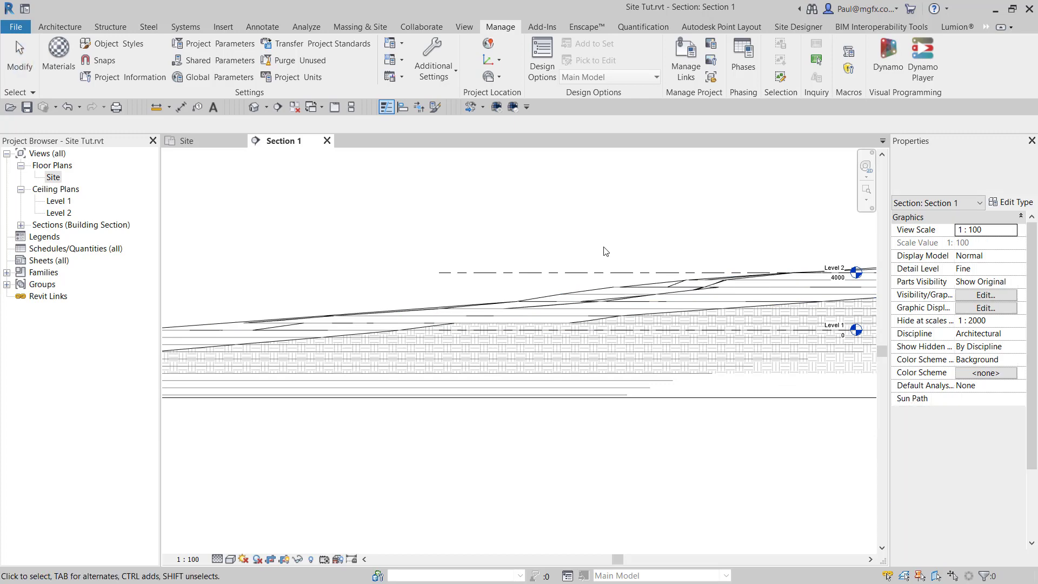
Tick Survey Point and Project Base Point under Site in the section's Visibility/Graphics overrides.
key("g")
left_click(277, 278)
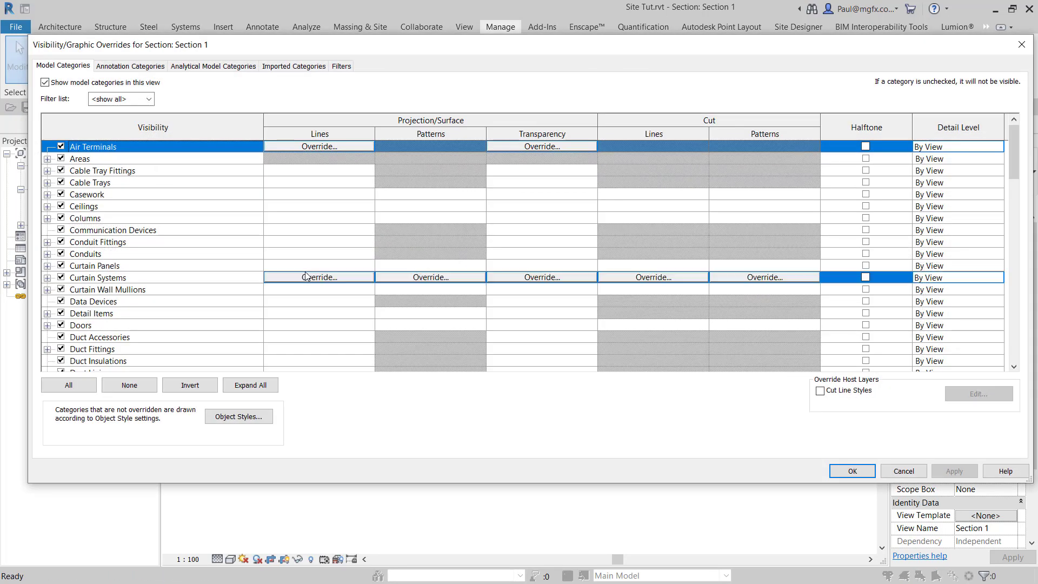
key("s")
scroll(278, 287, "down", 2)
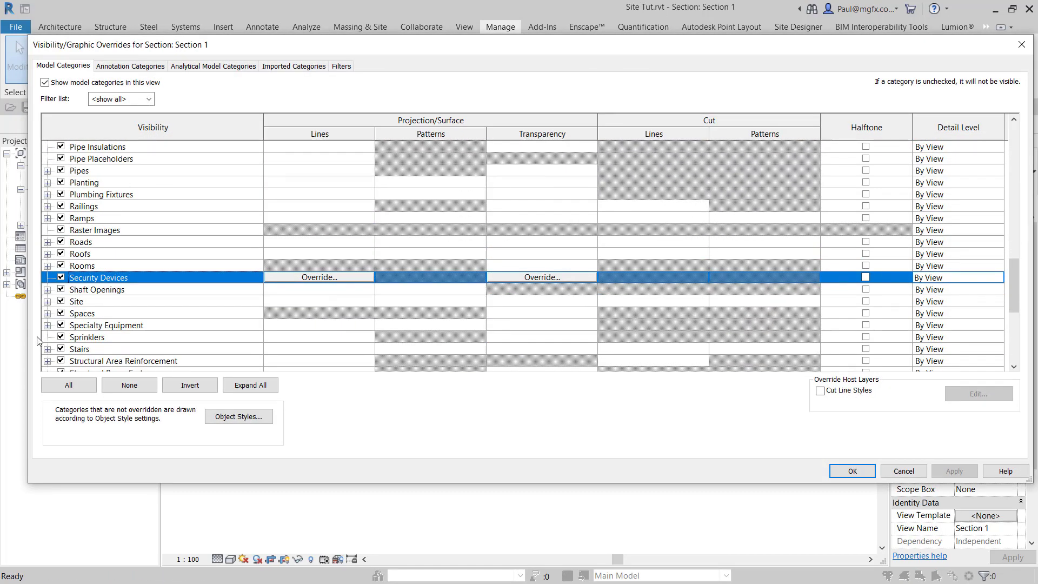
left_click(48, 301)
left_click(48, 301)
scroll(104, 279, "down", 1)
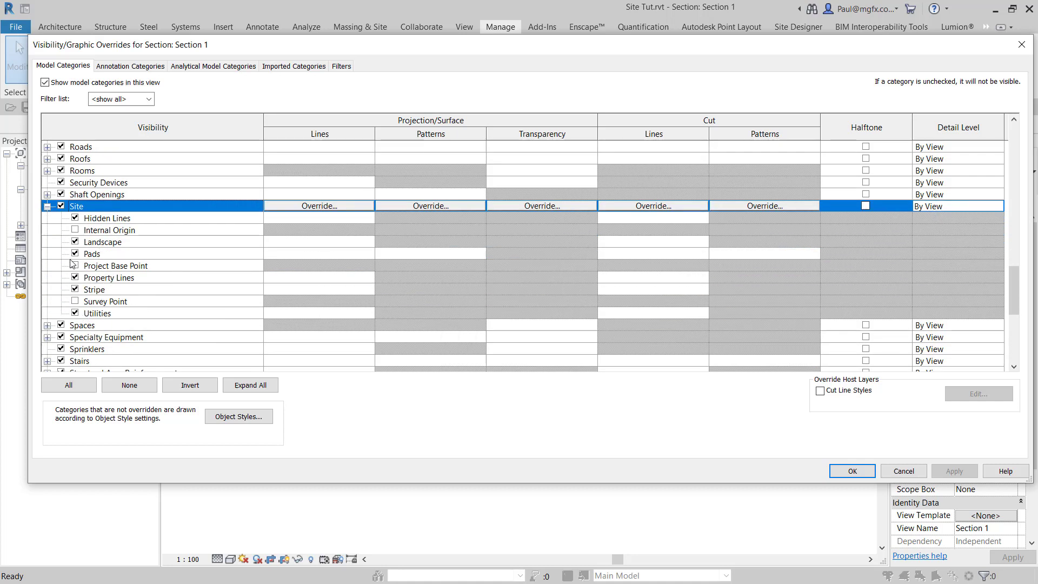
left_click(76, 301)
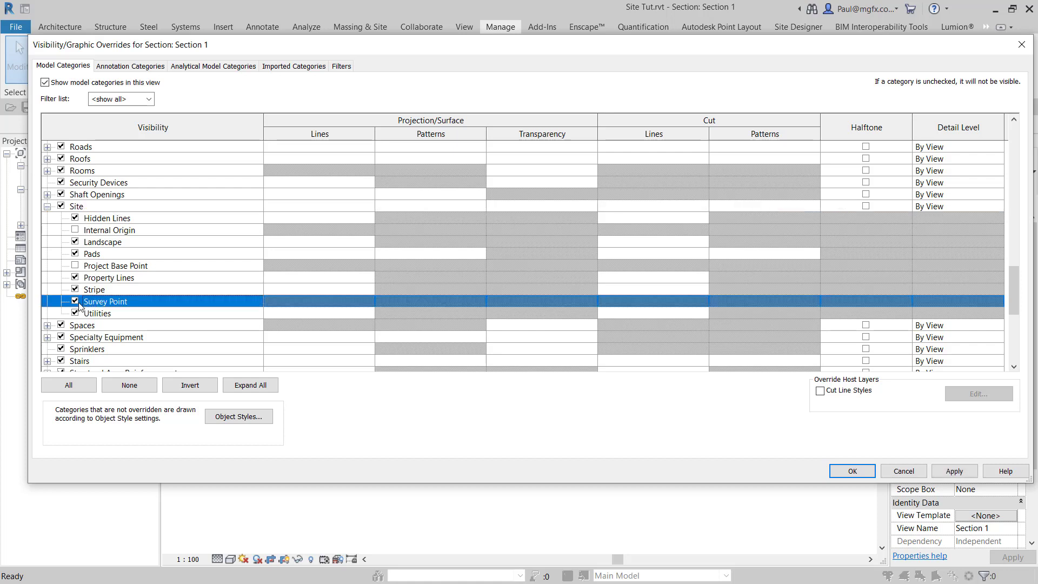
left_click(75, 265)
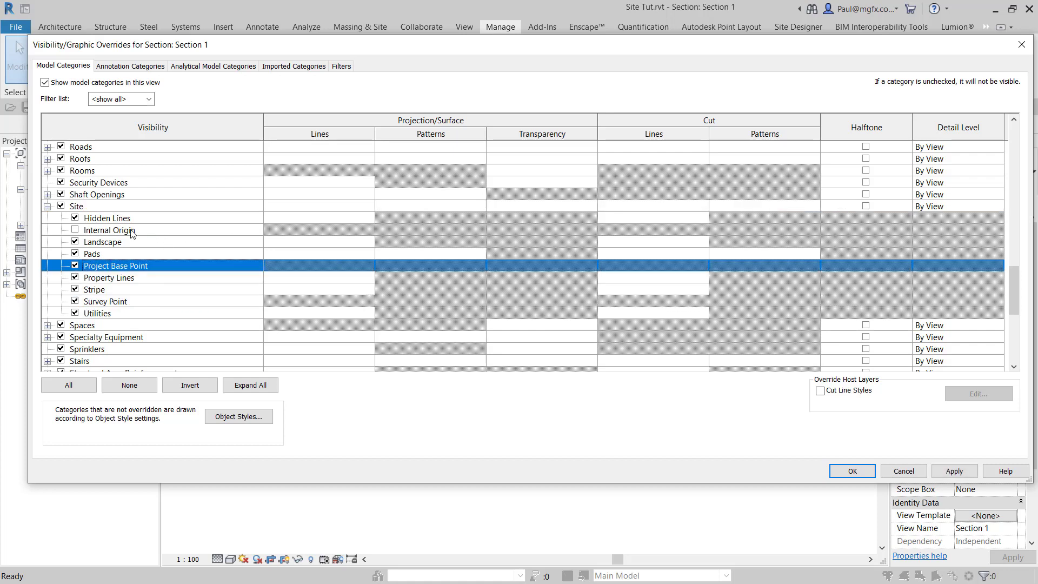
left_click(853, 471)
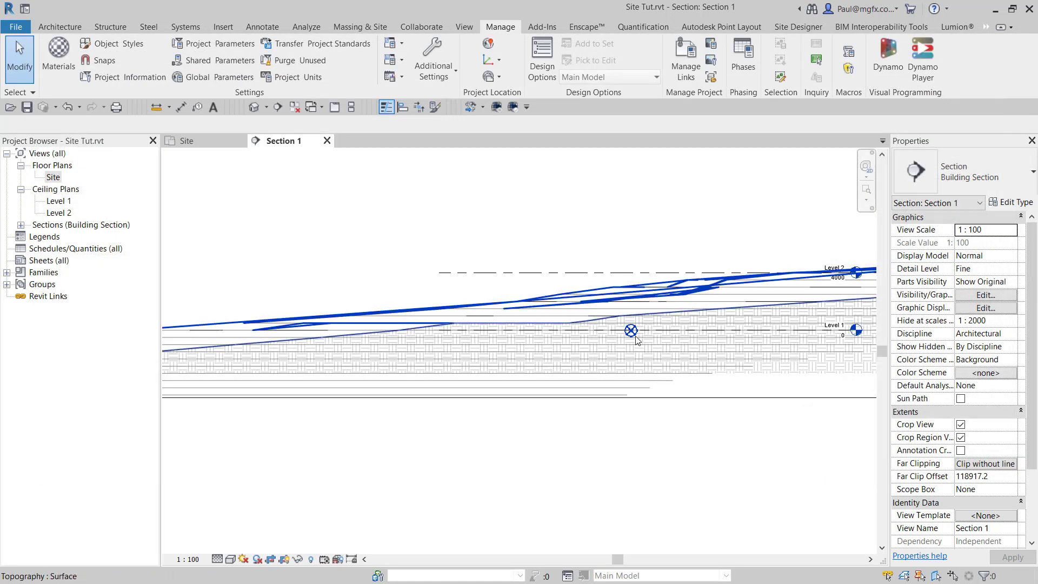
scroll(483, 321, "down", 5)
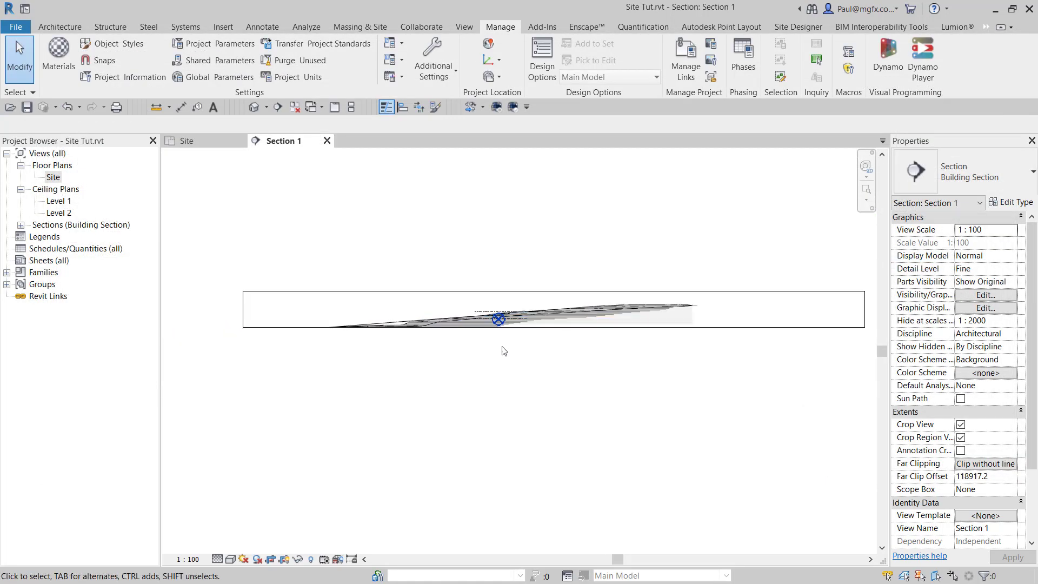
scroll(479, 319, "up", 5)
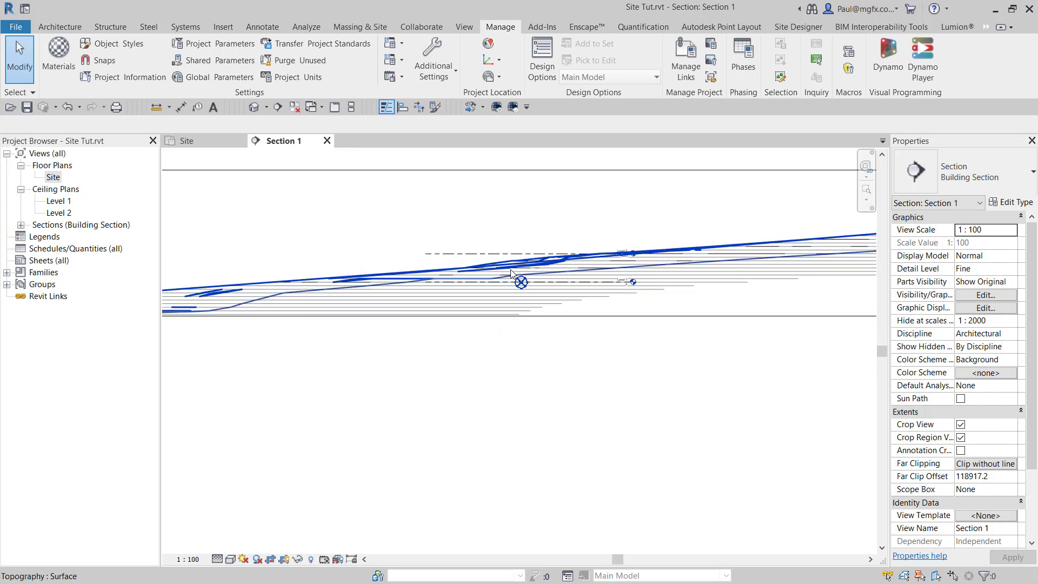
scroll(520, 271, "up", 2)
scroll(529, 350, "down", 4)
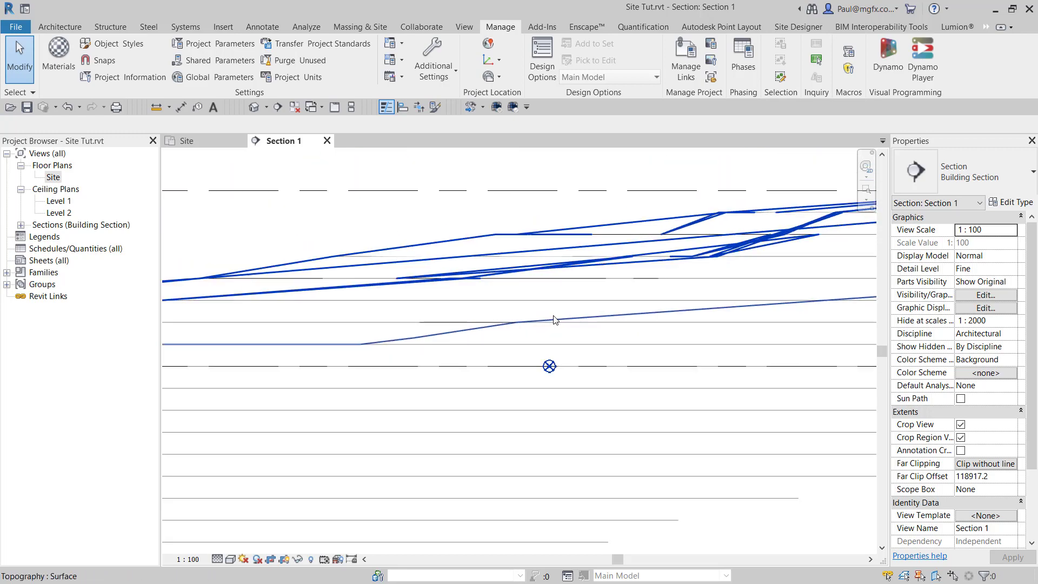
scroll(529, 351, "up", 2)
left_click(599, 262)
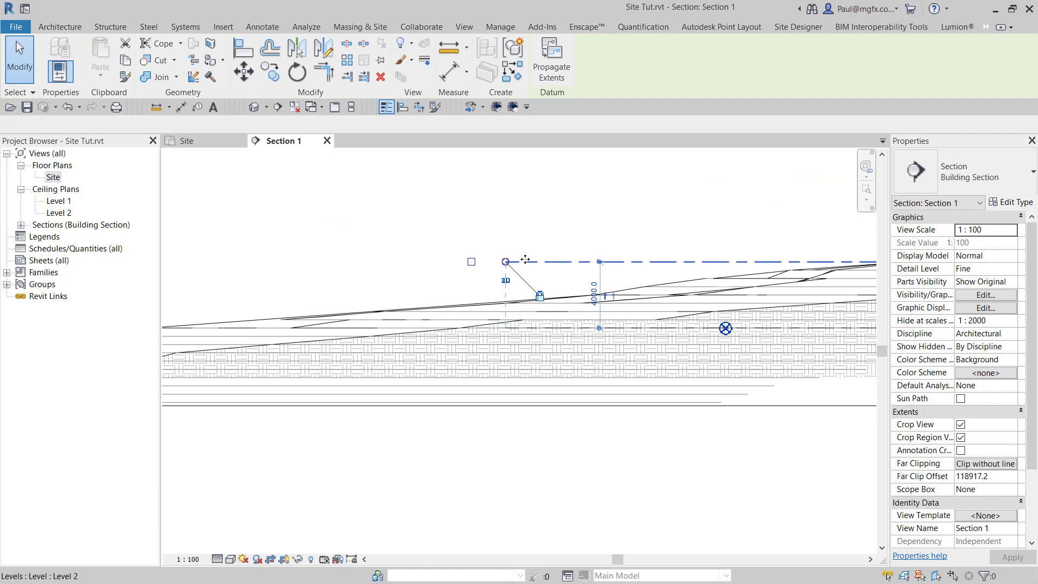
left_click(1004, 210)
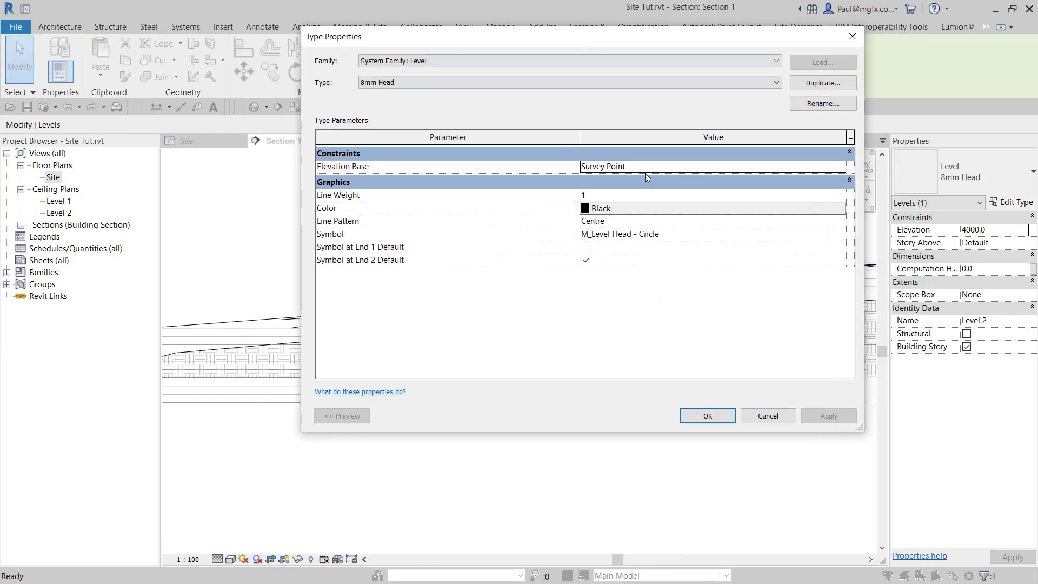
left_click(841, 169)
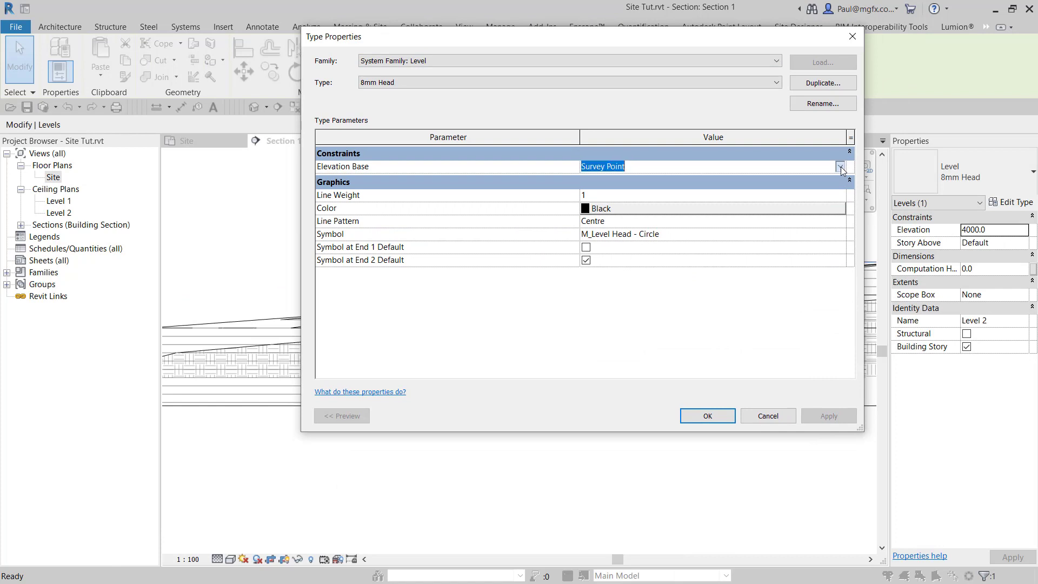
left_click(841, 167)
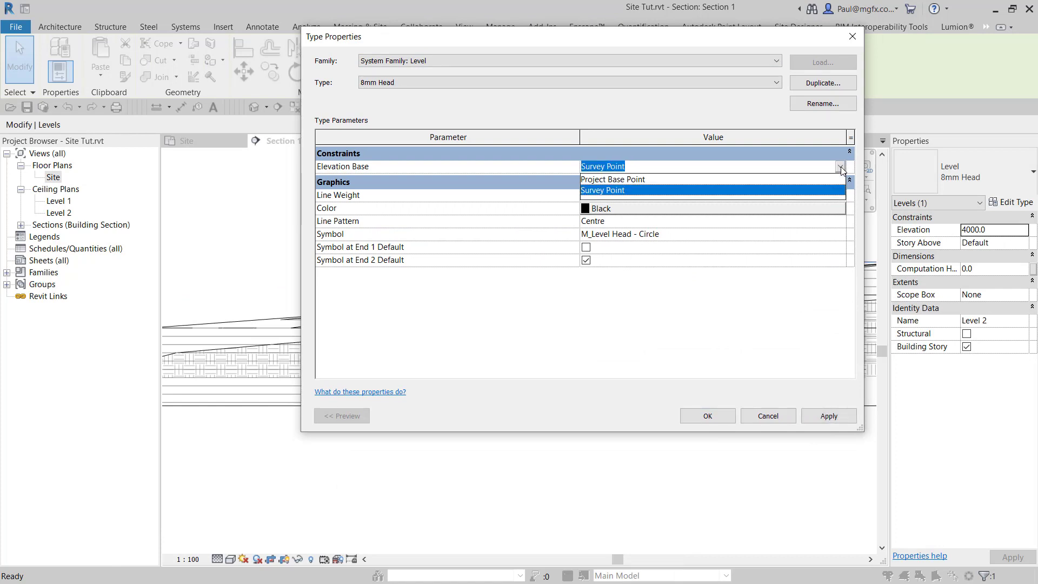
left_click(841, 168)
left_click(852, 38)
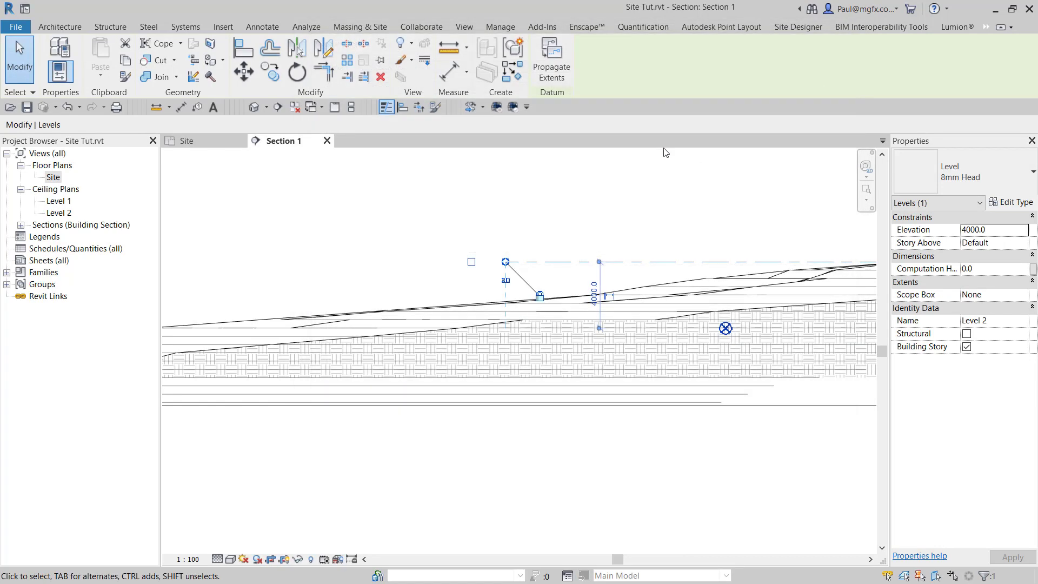
Deselect the level and briefly select then clear the topography surface in Section 1.
left_click(655, 195)
scroll(768, 335, "up", 2)
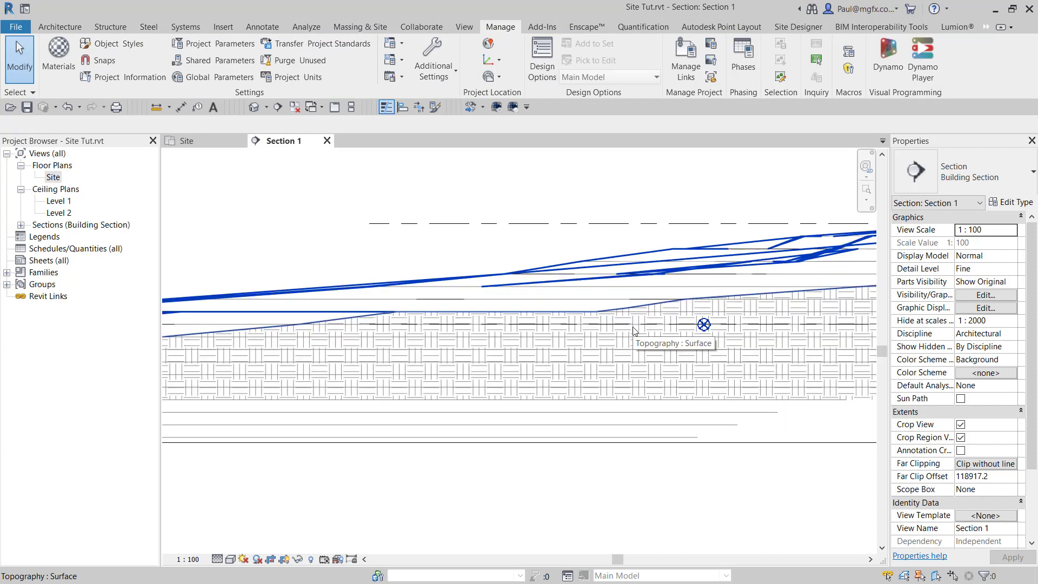
scroll(637, 330, "up", 5)
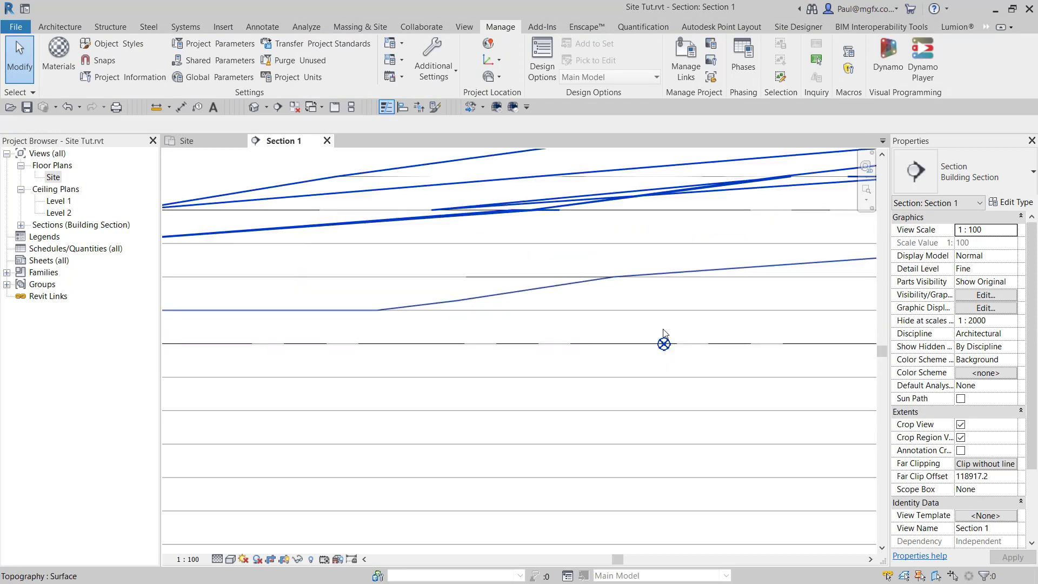
left_click(664, 331)
scroll(681, 362, "up", 2)
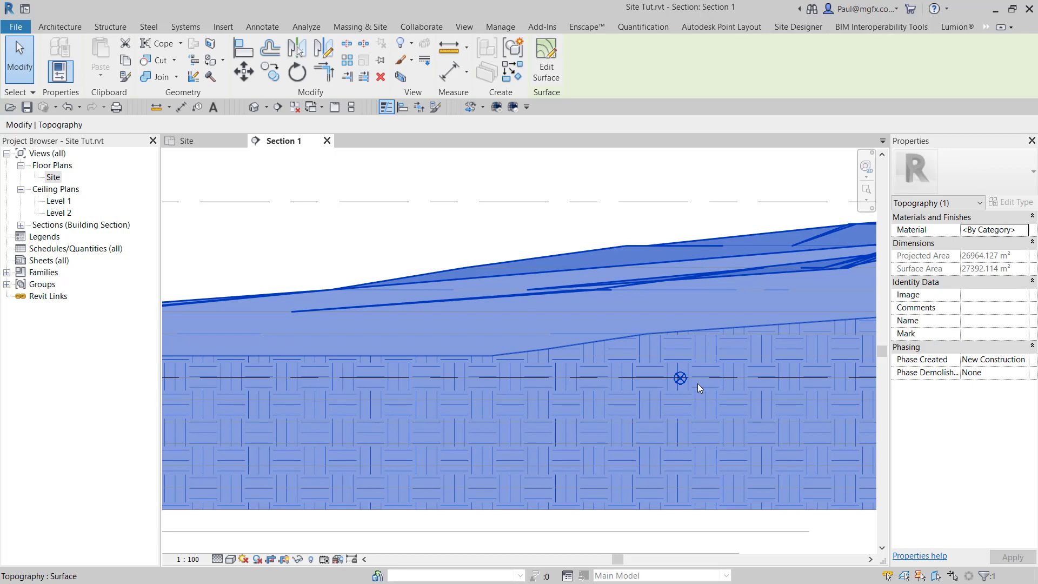
key("Escape")
scroll(698, 387, "up", 1)
Drag the Project Base Point upward to Elev 3175.9 and check its options.
left_click(677, 378)
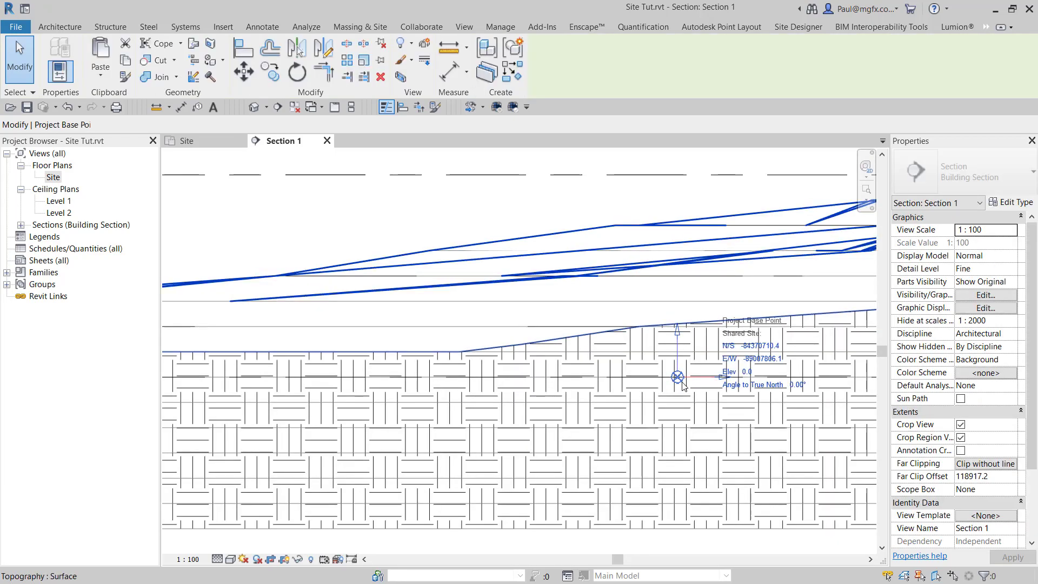
left_click_drag(678, 376, 681, 216)
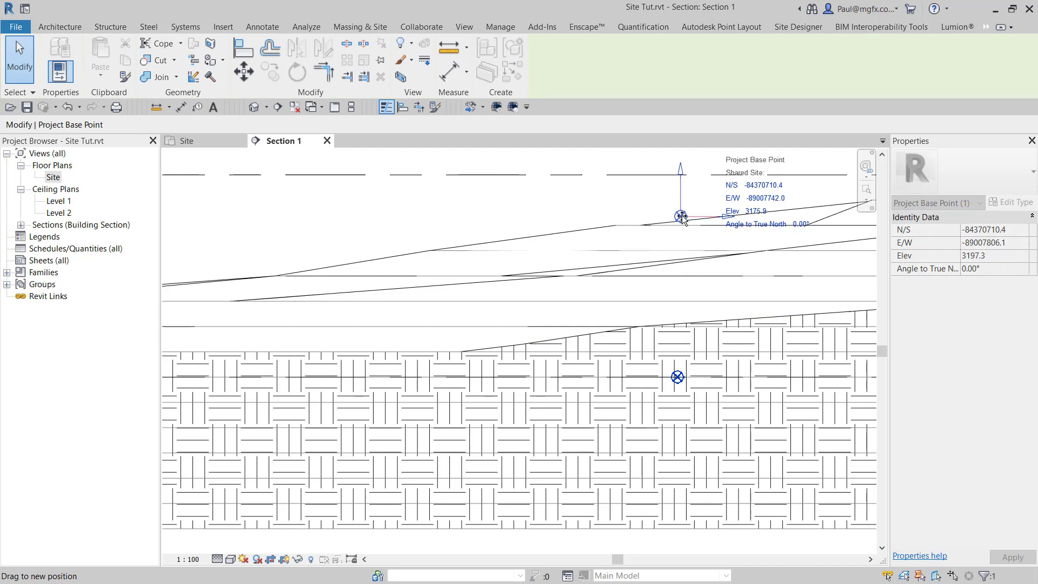
left_click(574, 208)
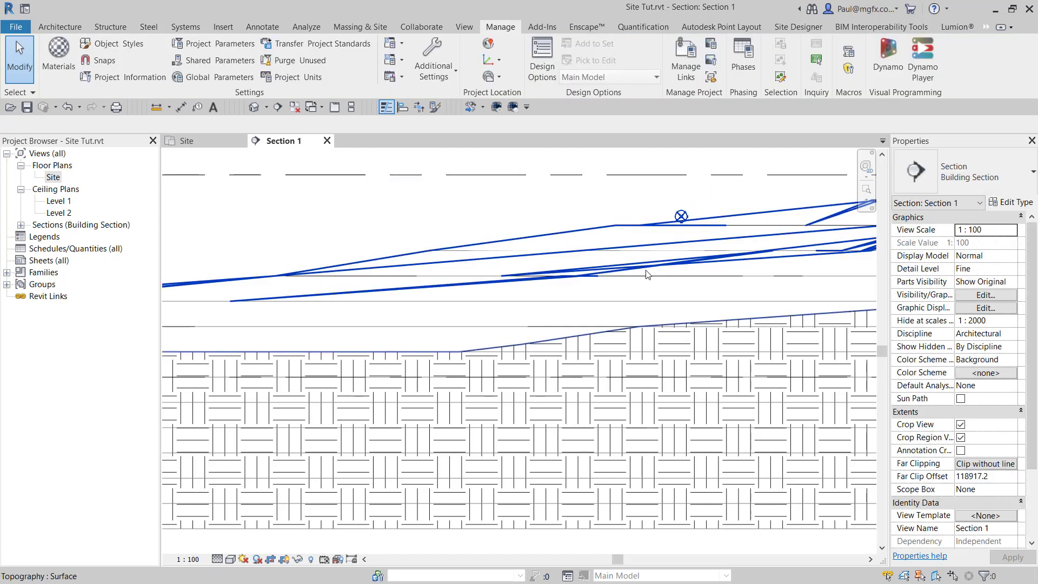
scroll(665, 259, "up", 1)
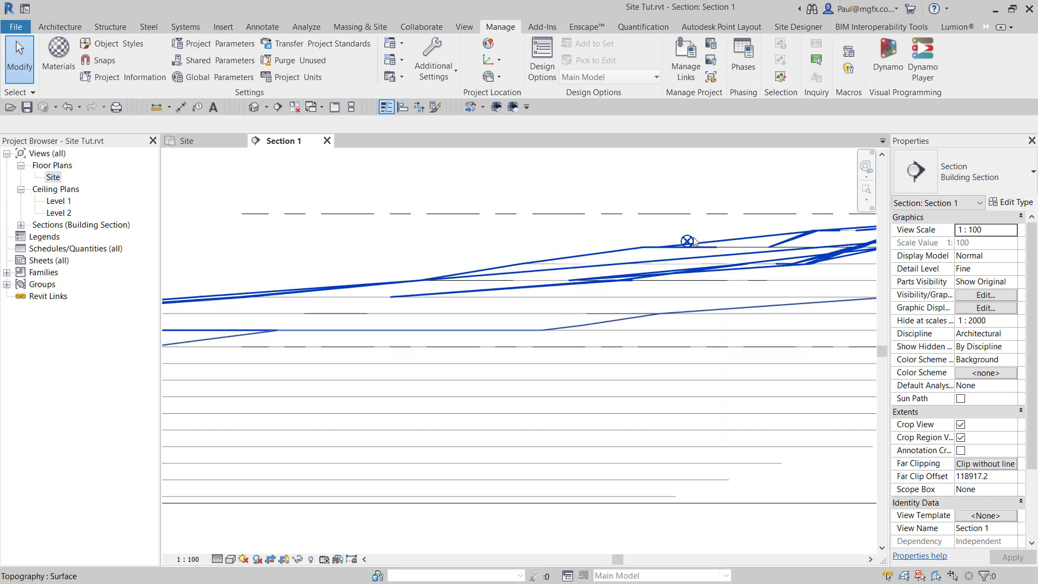
left_click(684, 243)
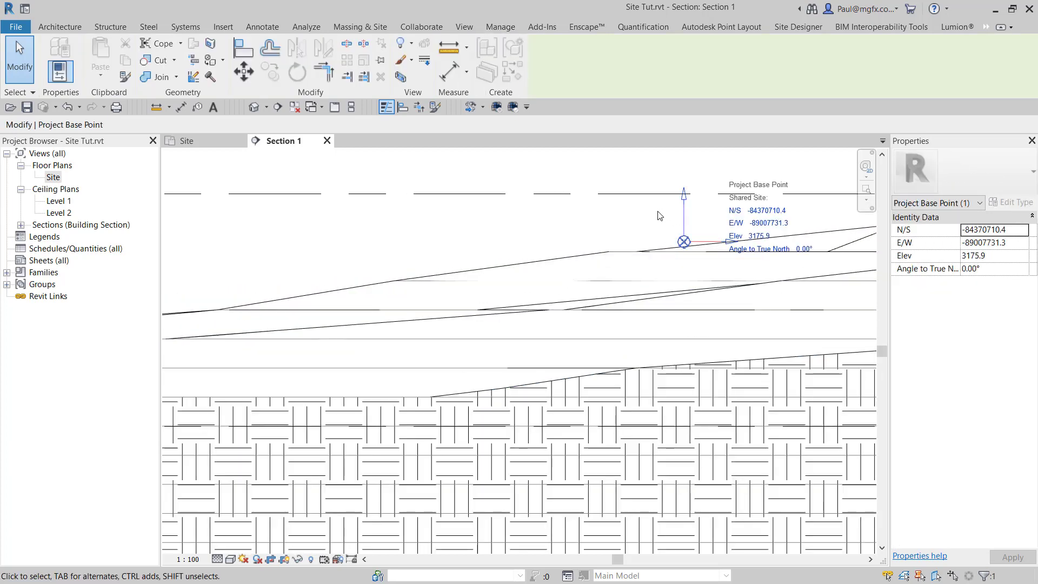
scroll(658, 236, "down", 1)
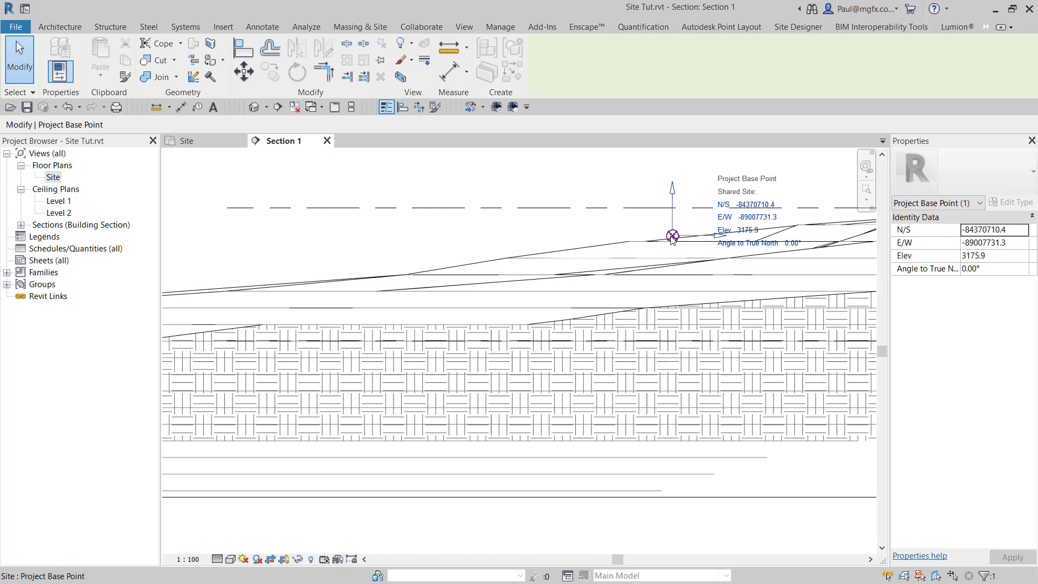
right_click(672, 237)
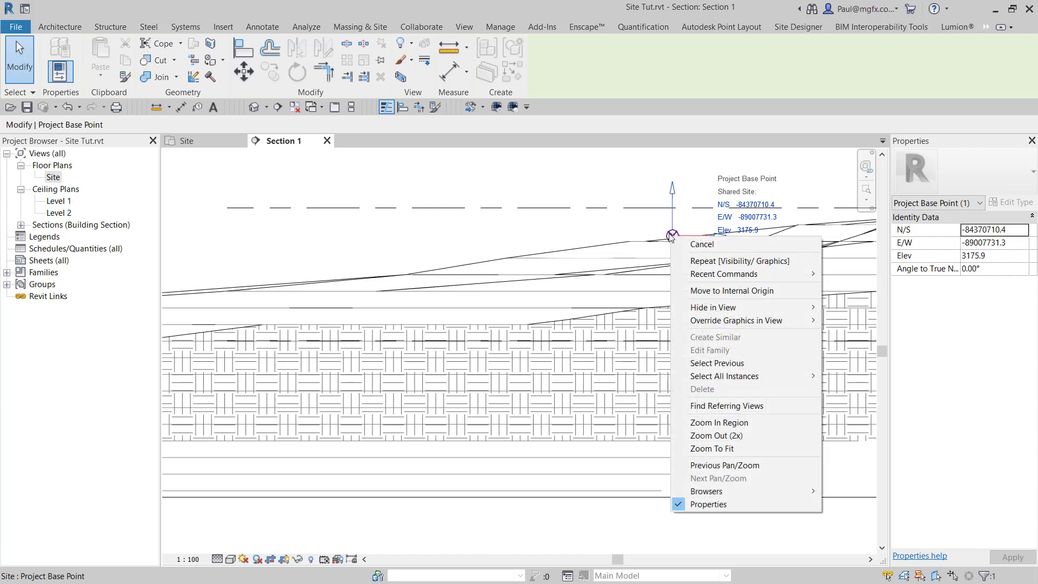
left_click(615, 189)
key("Escape")
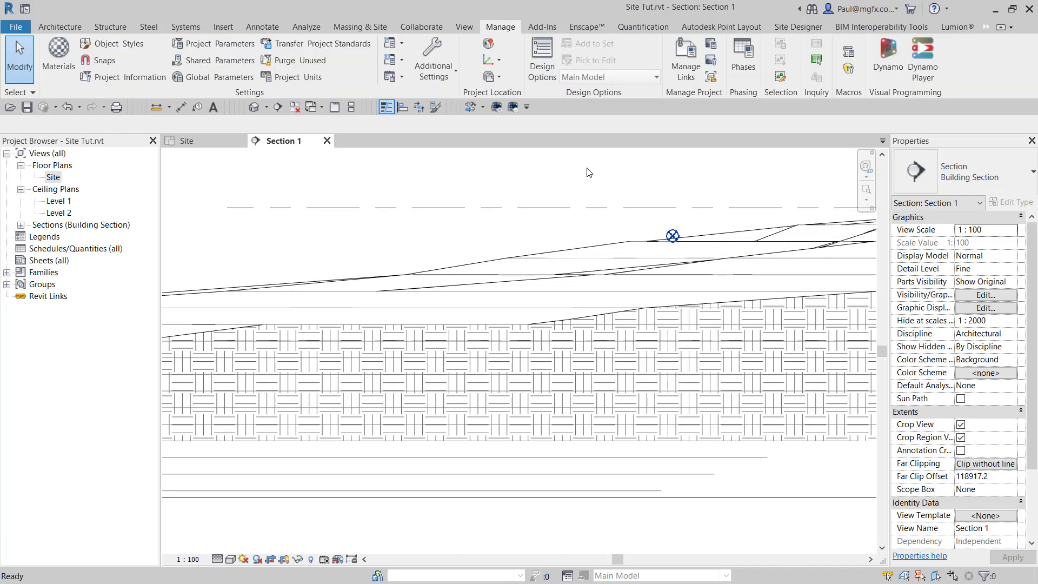
key("v")
key("g")
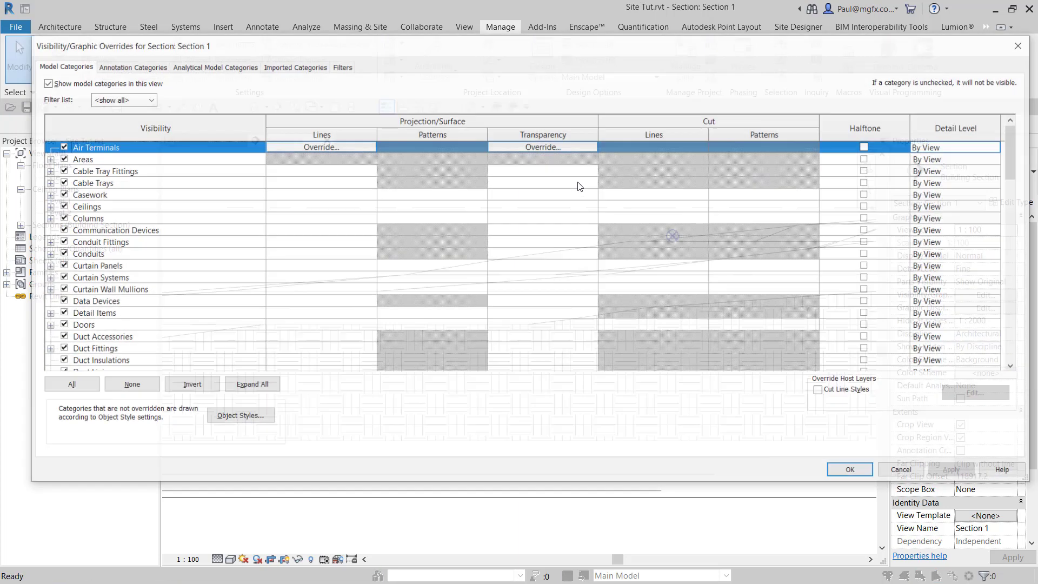
key("s")
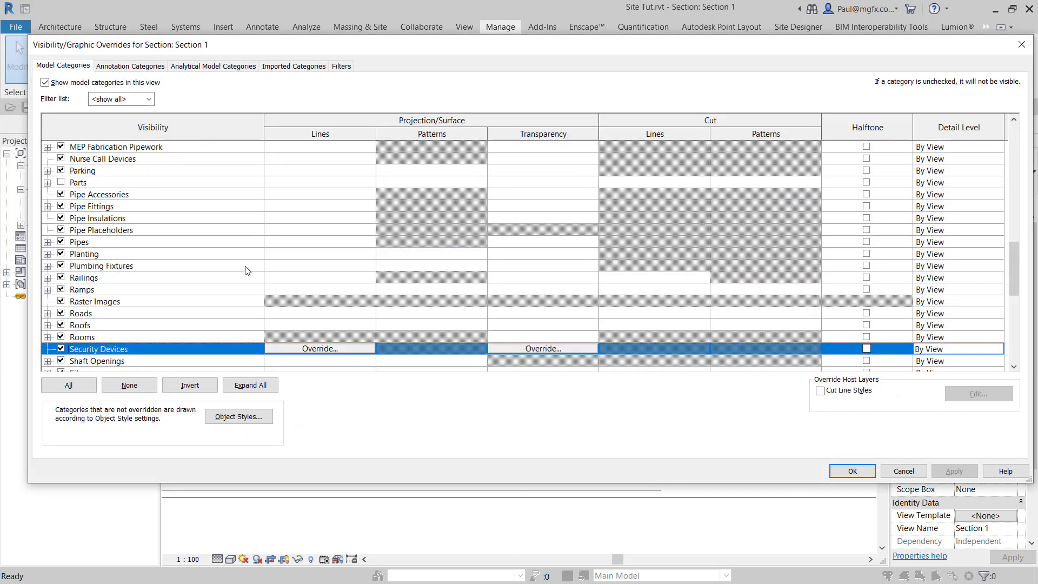
scroll(248, 270, "down", 1)
left_click(47, 314)
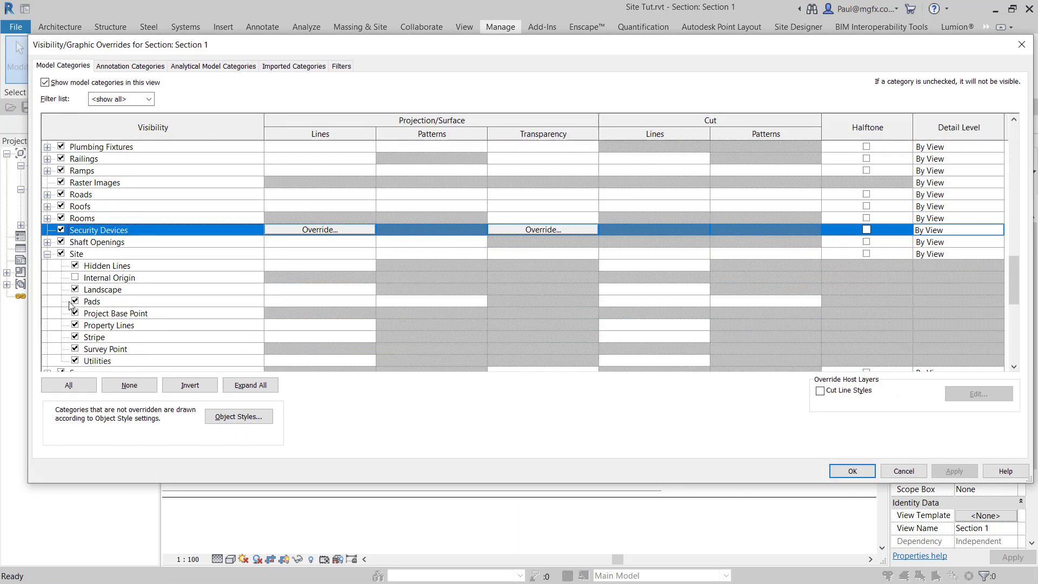
left_click(81, 278)
left_click(860, 470)
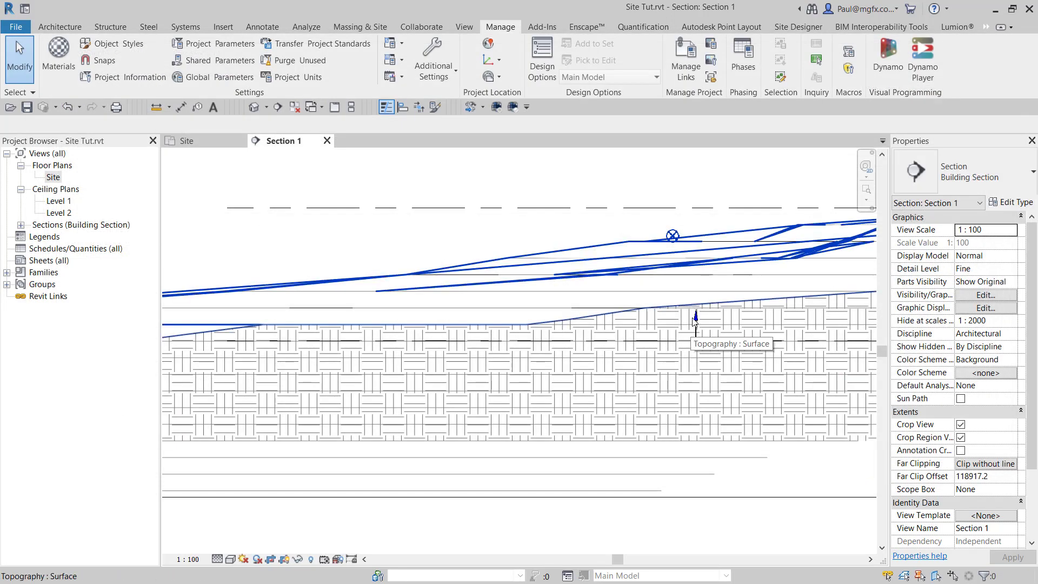
scroll(676, 349, "down", 2)
scroll(739, 267, "up", 2)
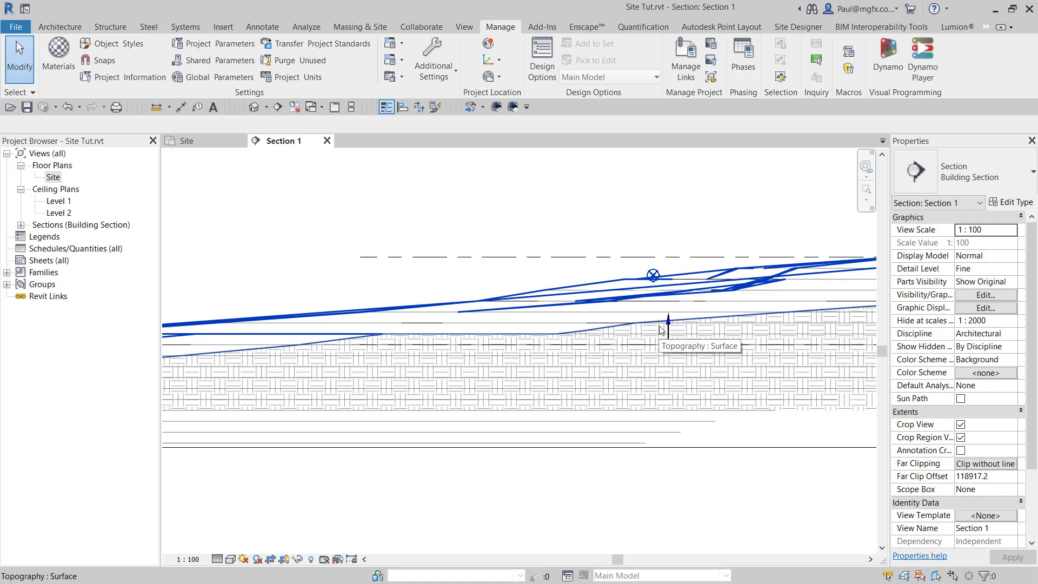
scroll(662, 331, "down", 1)
middle_click_drag(589, 229, 466, 227)
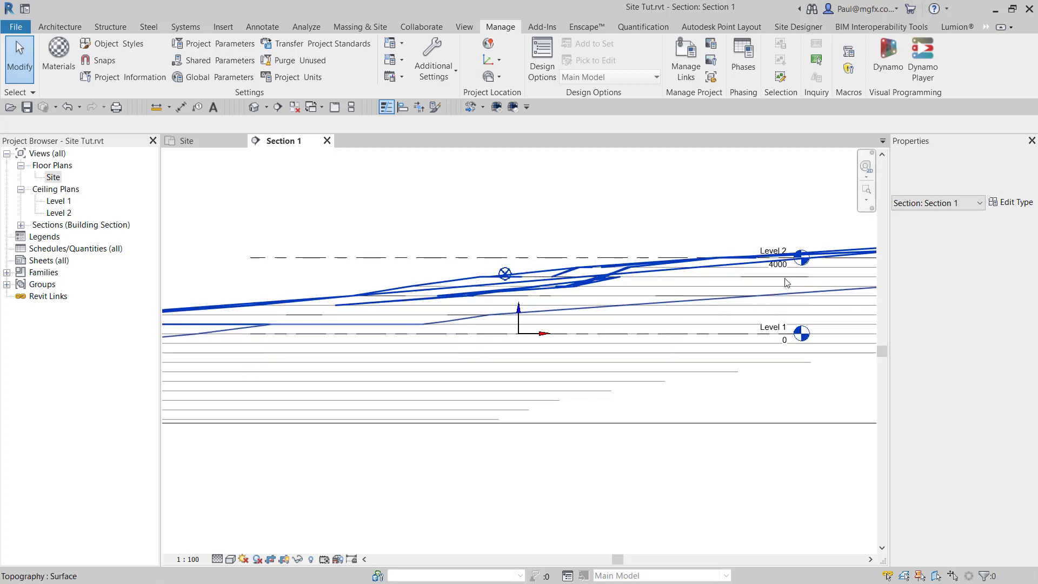
scroll(698, 281, "up", 2)
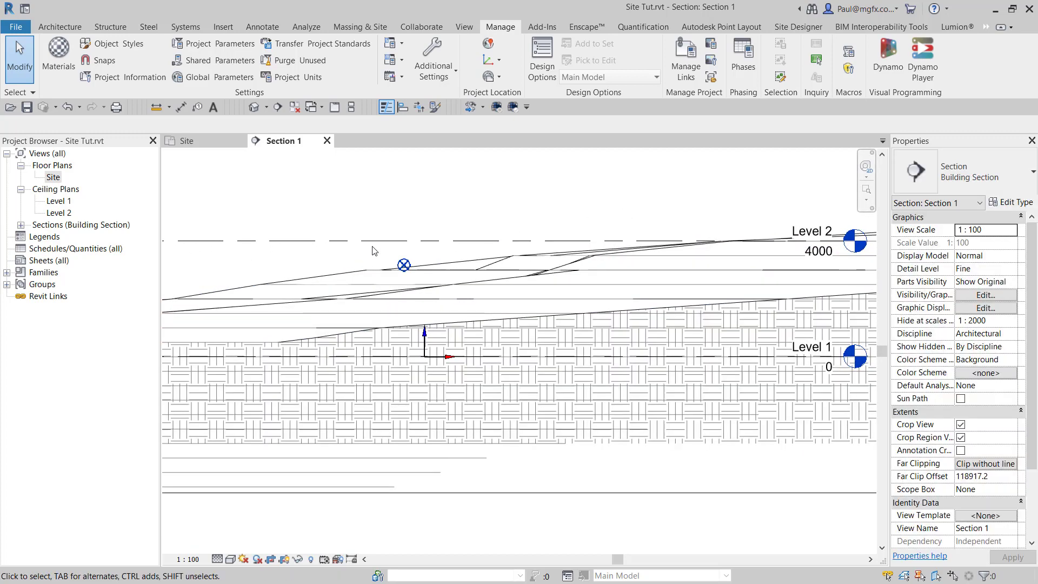
scroll(445, 232, "down", 3)
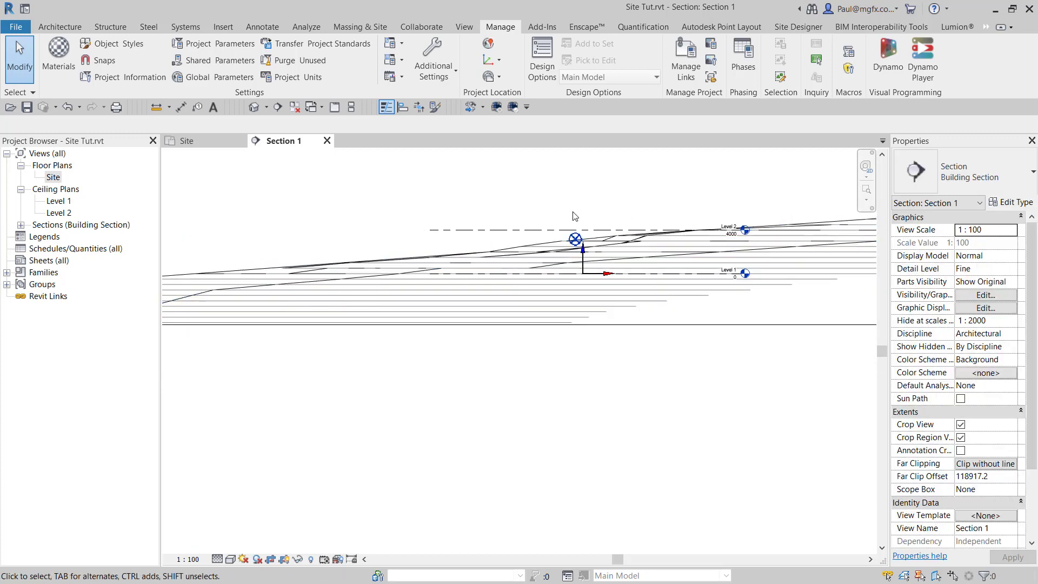
scroll(575, 216, "up", 1)
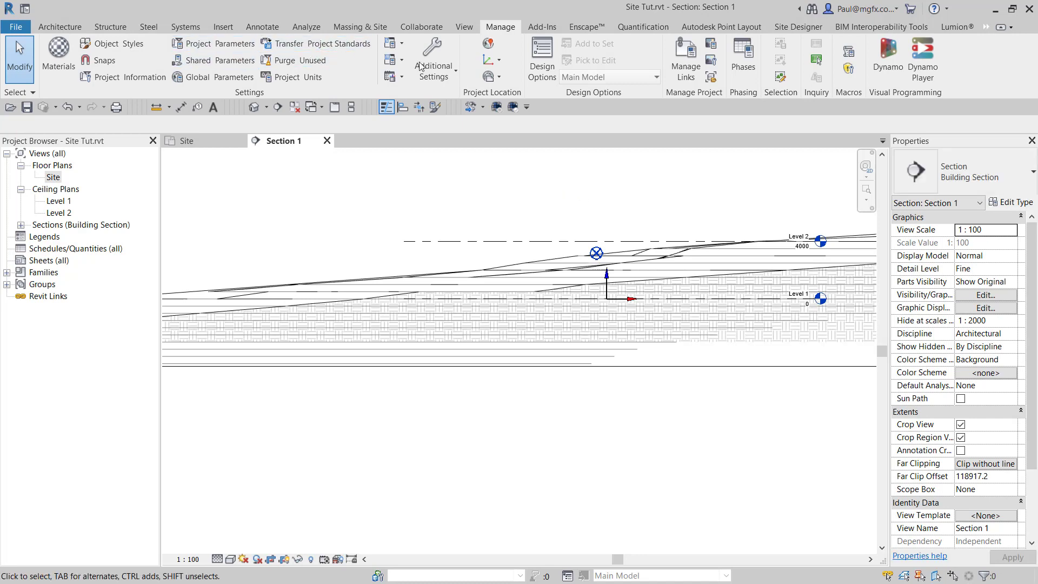
Relocate the whole project 1500 m upward, entering 15000 as the distance.
left_click(498, 77)
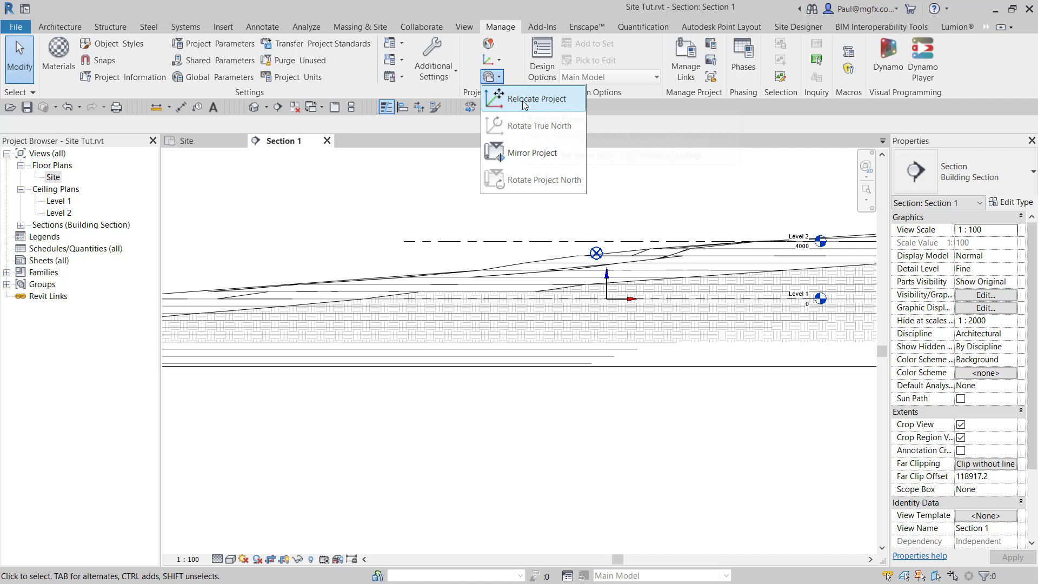
left_click(514, 99)
left_click(614, 223)
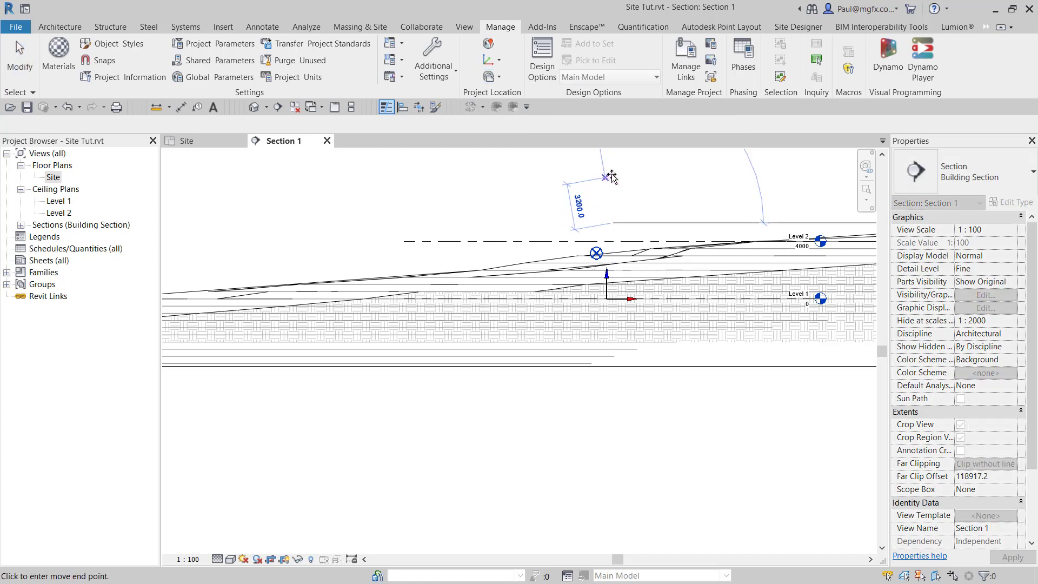
type("1500")
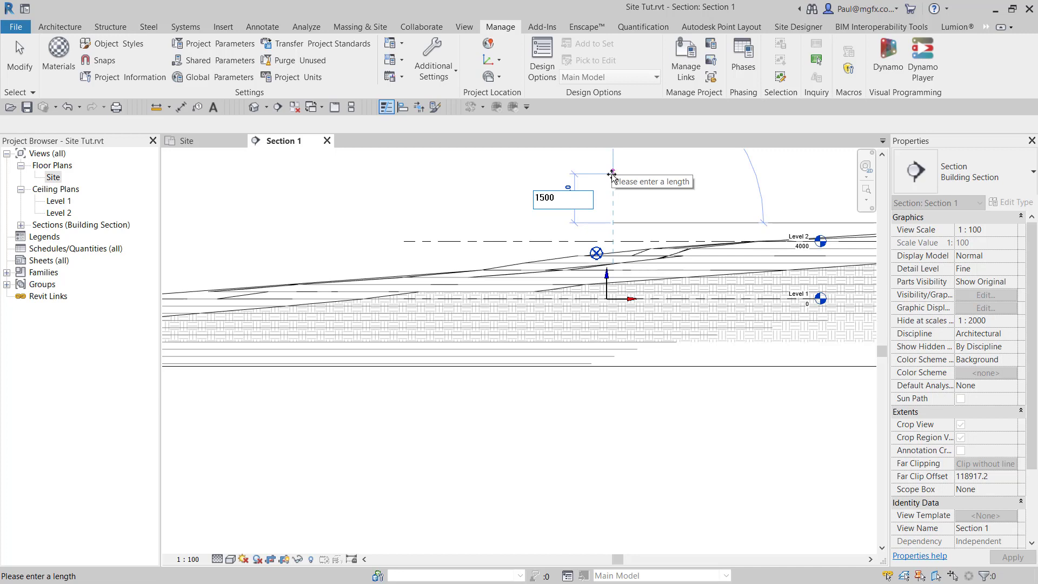
type("000")
key("Return")
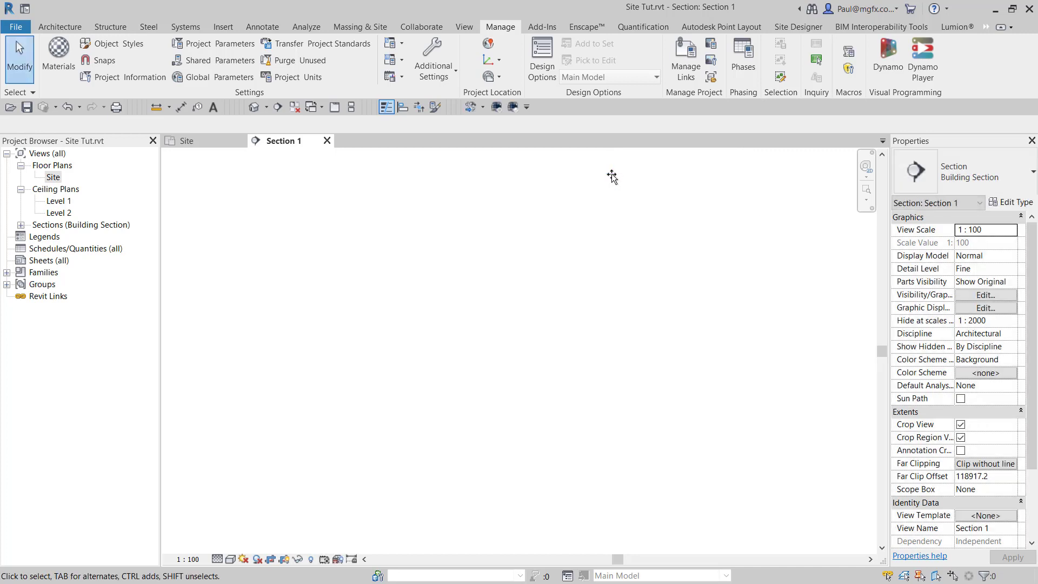
Zoom and pan Section 1 to bring the relocated topography and Project Base Point back into view.
middle_click(593, 324)
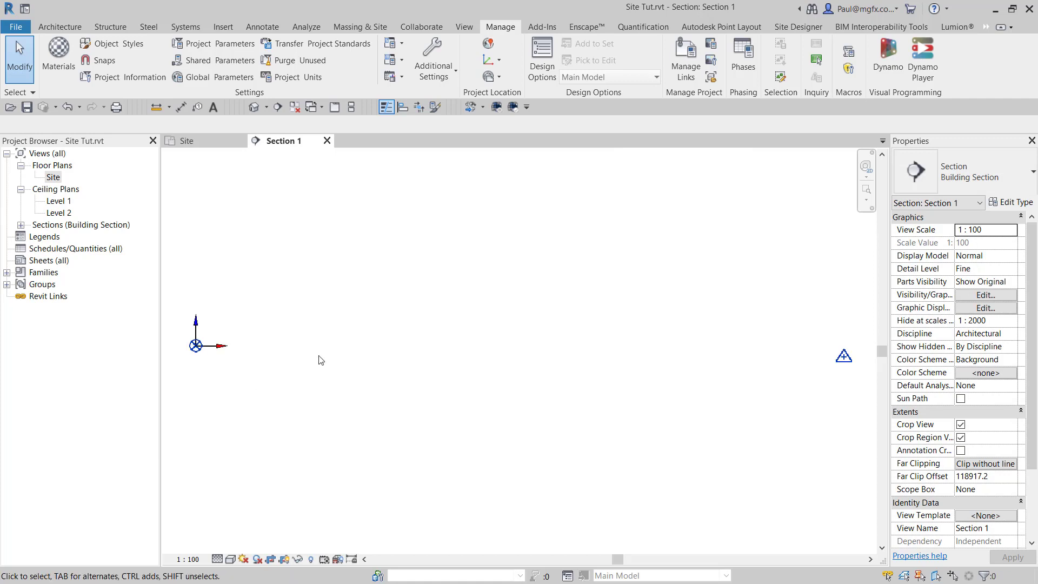
scroll(340, 359, "down", 2)
scroll(232, 381, "up", 2)
scroll(495, 385, "down", 1)
scroll(808, 372, "up", 2)
scroll(799, 357, "down", 1)
middle_click_drag(503, 396, 558, 278)
scroll(595, 270, "up", 5)
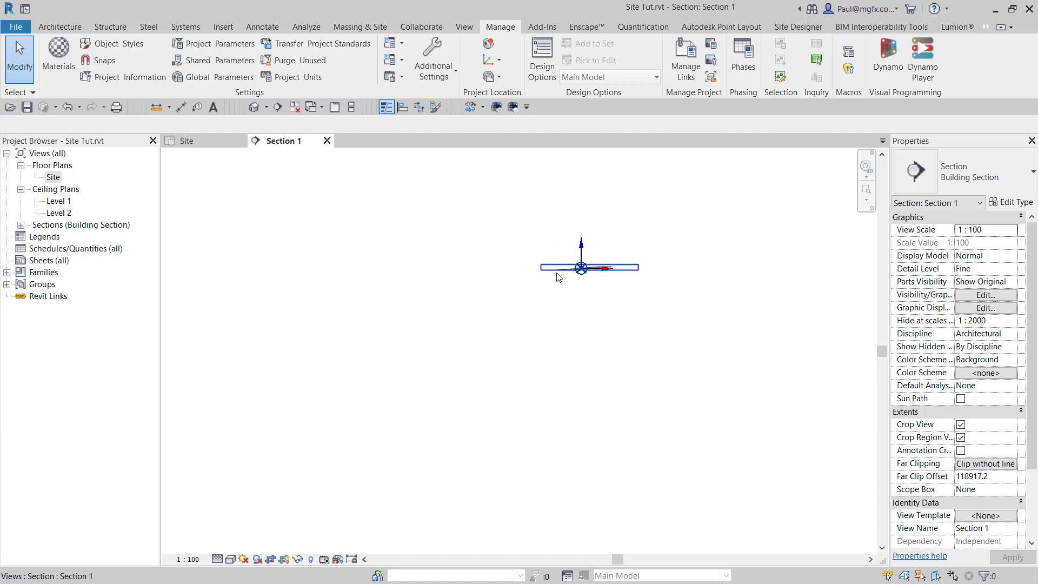
scroll(642, 268, "up", 6)
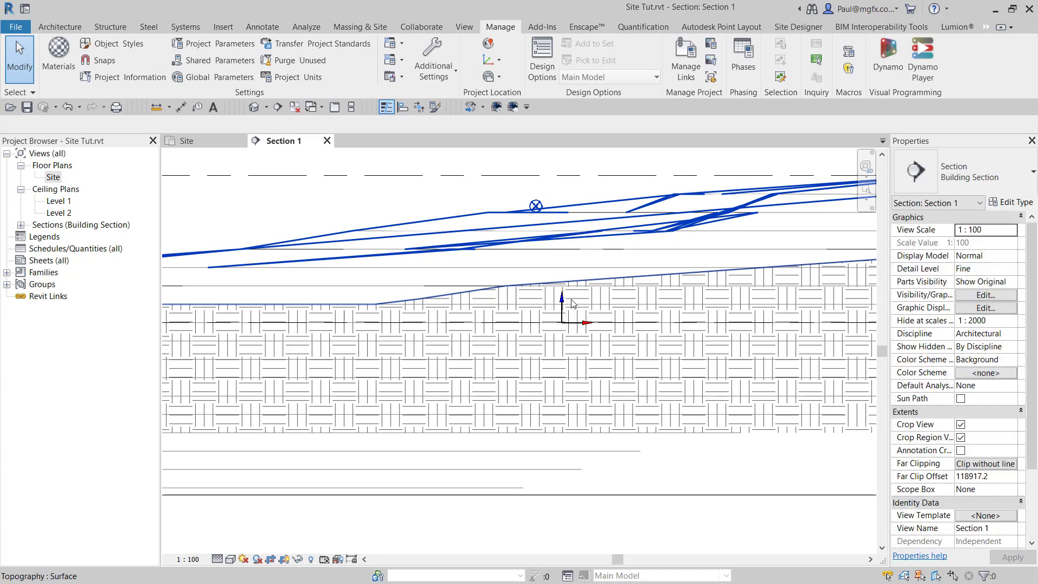
key("Escape")
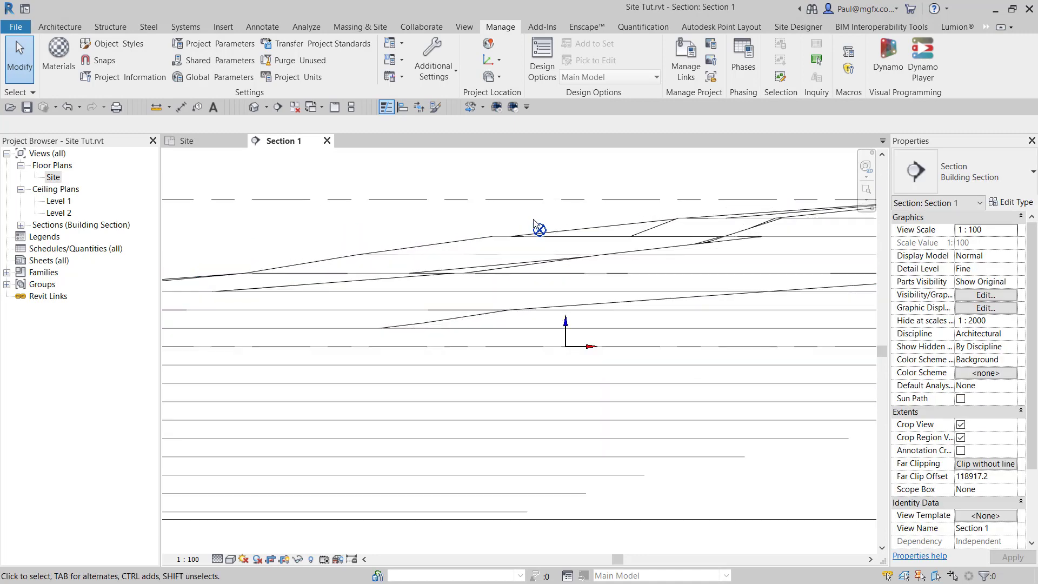
scroll(534, 224, "up", 3)
left_click(546, 241)
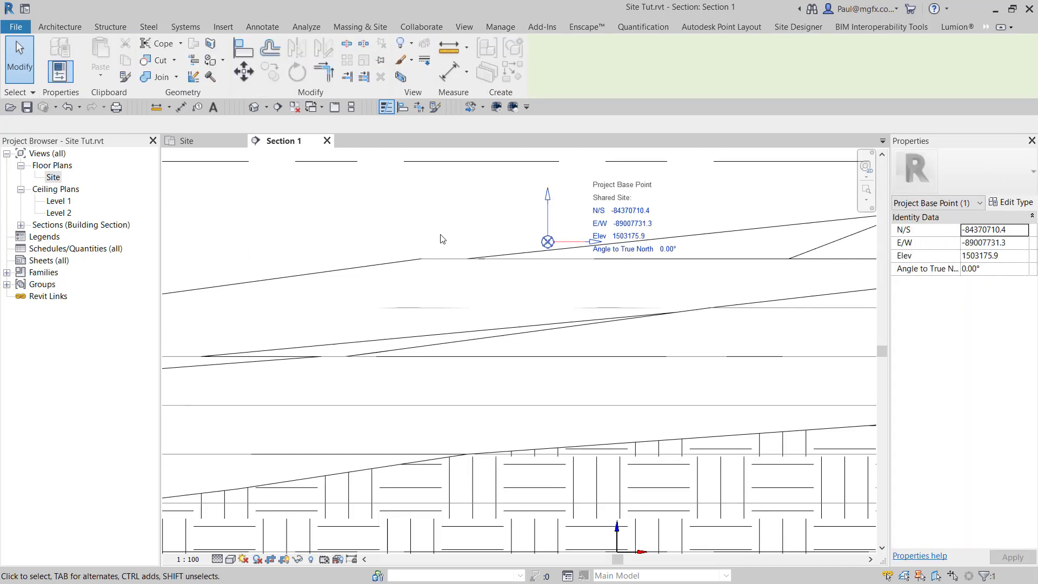
left_click(616, 238)
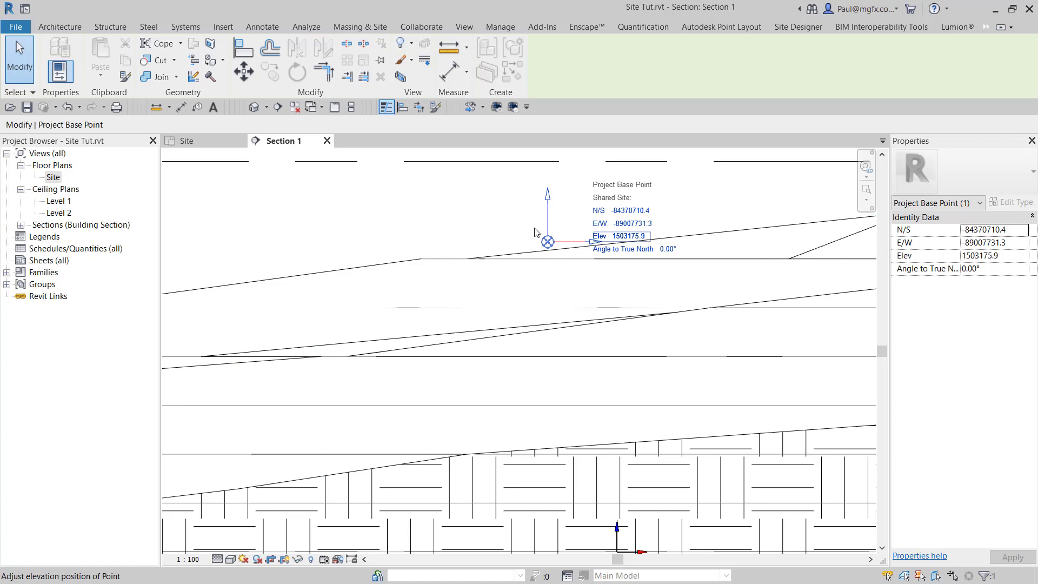
left_click(453, 224)
scroll(453, 223, "down", 10)
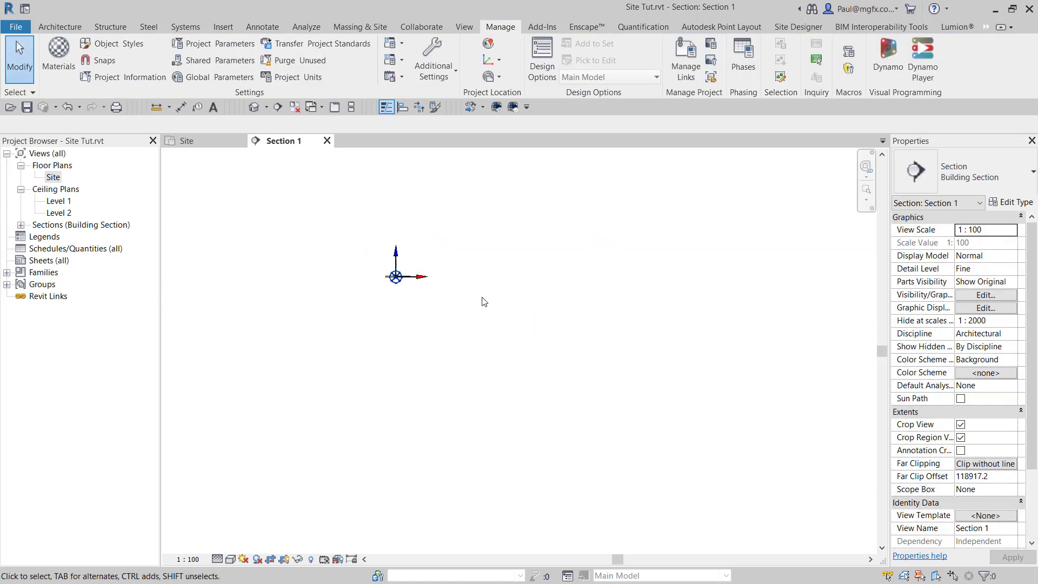
key("z")
key("f")
scroll(855, 372, "up", 2)
left_click(836, 334)
mouse_move(851, 351)
middle_mouse_down()
mouse_move(544, 349)
mouse_move(551, 371)
middle_mouse_up()
left_click(598, 324)
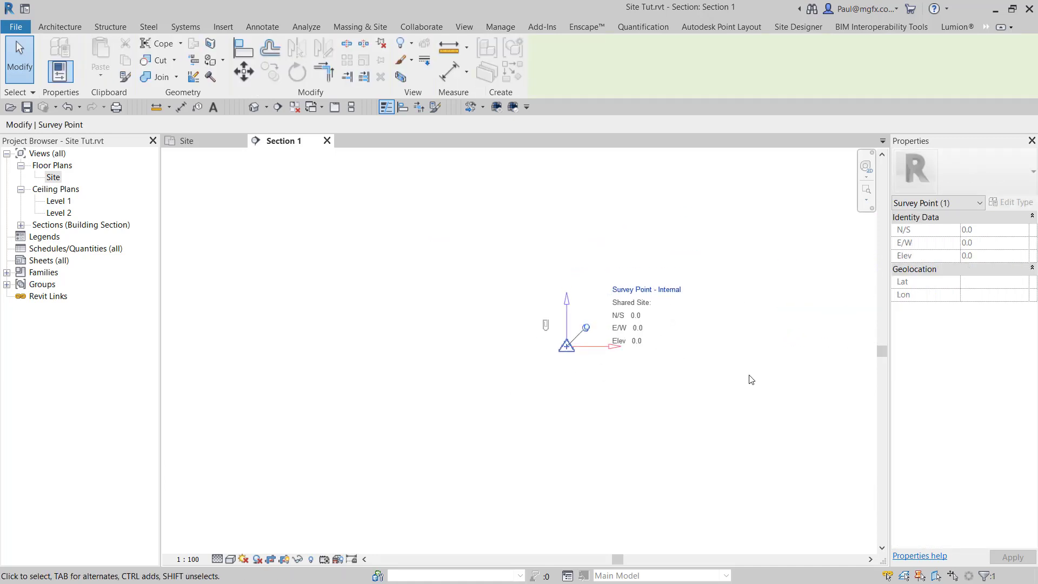
middle_click_drag(486, 361, 777, 352)
key("Escape")
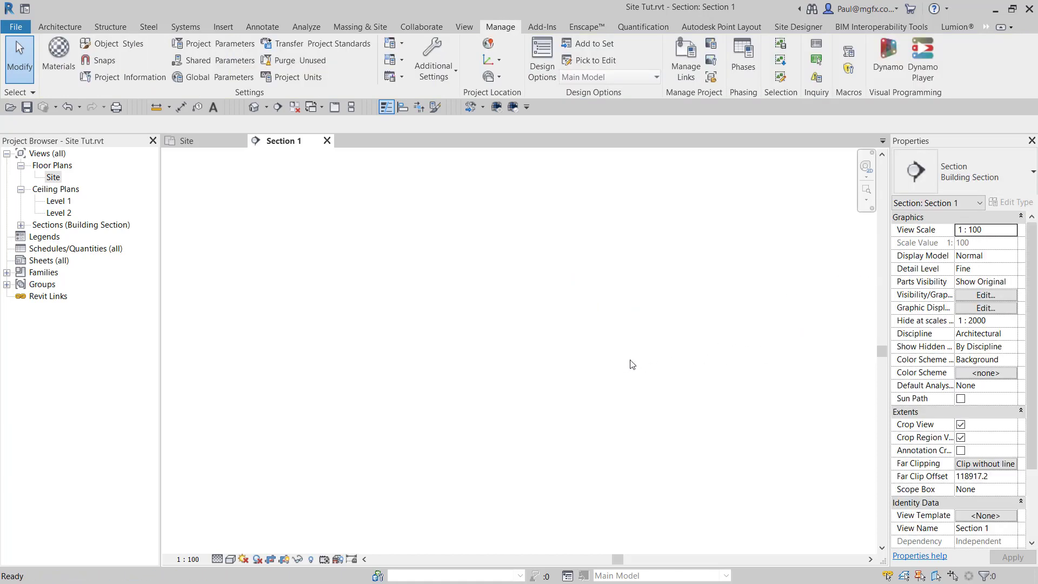
middle_click_drag(369, 338, 449, 324)
scroll(403, 328, "up", 5)
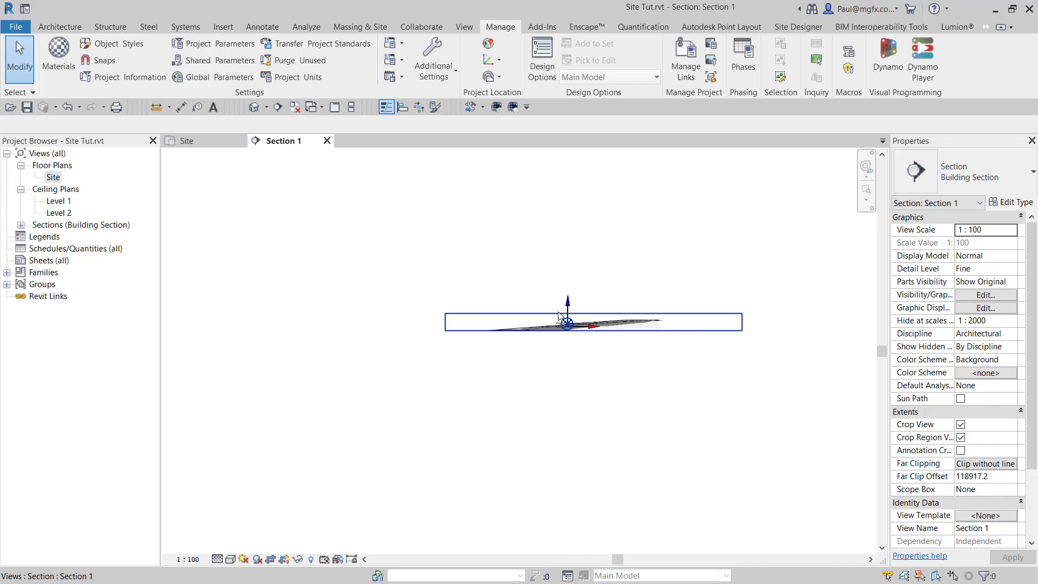
scroll(576, 352, "up", 5)
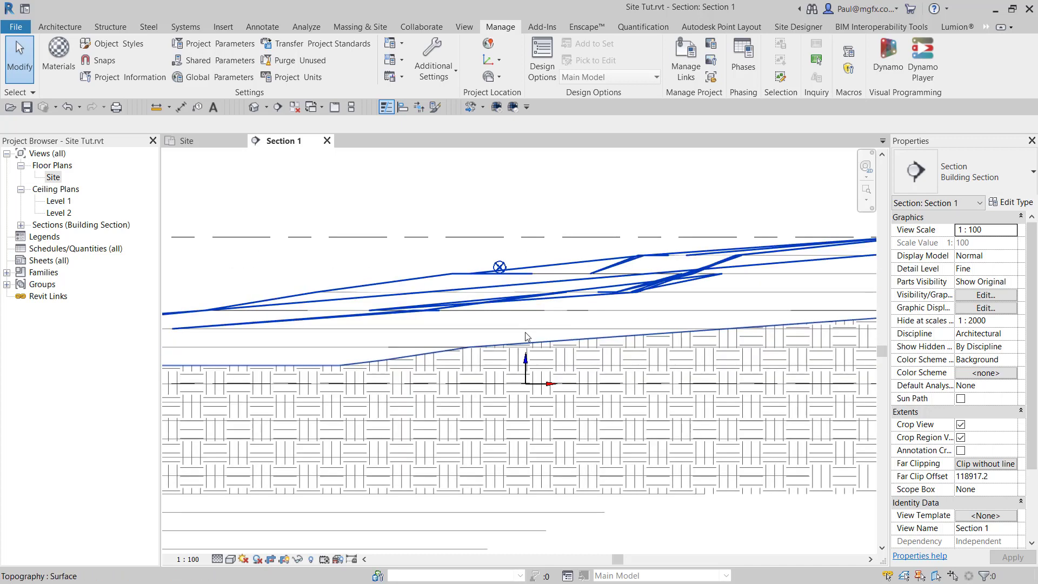
middle_click_drag(469, 235, 559, 248)
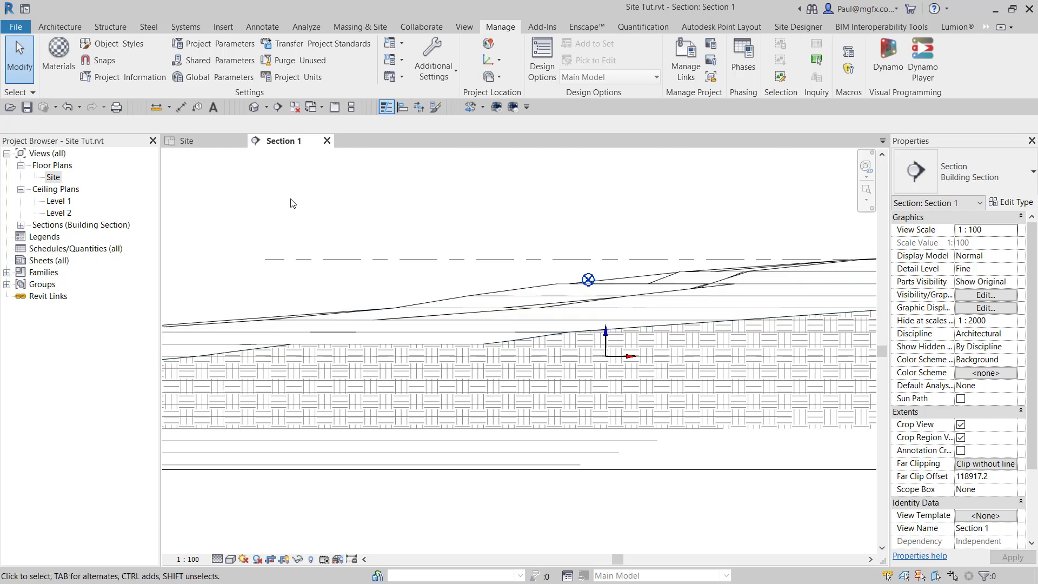
Show the Site plan, zooming in around the section line, then out to the full contoured topography.
left_click(187, 141)
scroll(443, 293, "down", 5)
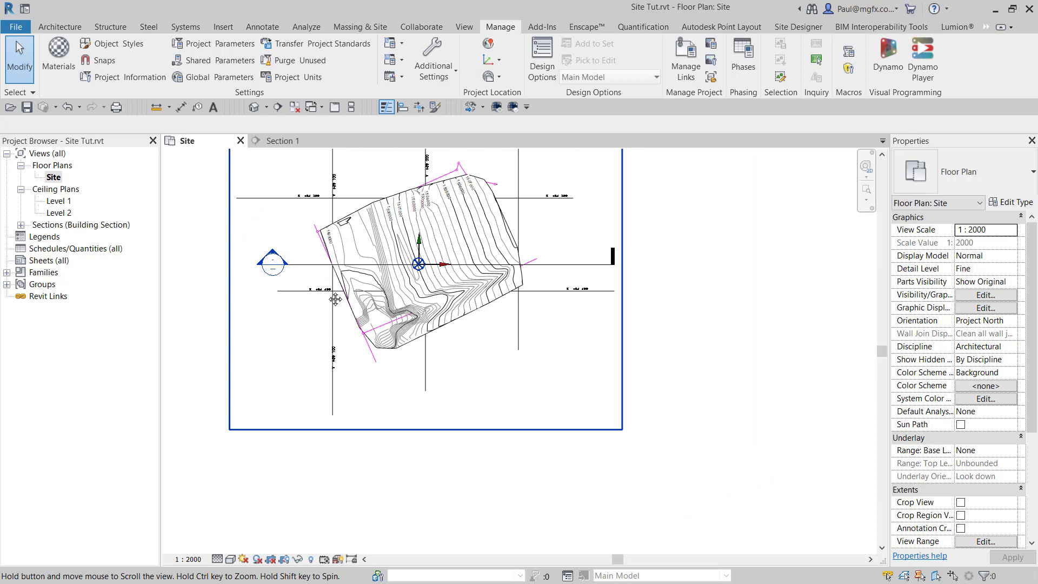
scroll(432, 256, "up", 4)
scroll(433, 256, "up", 3)
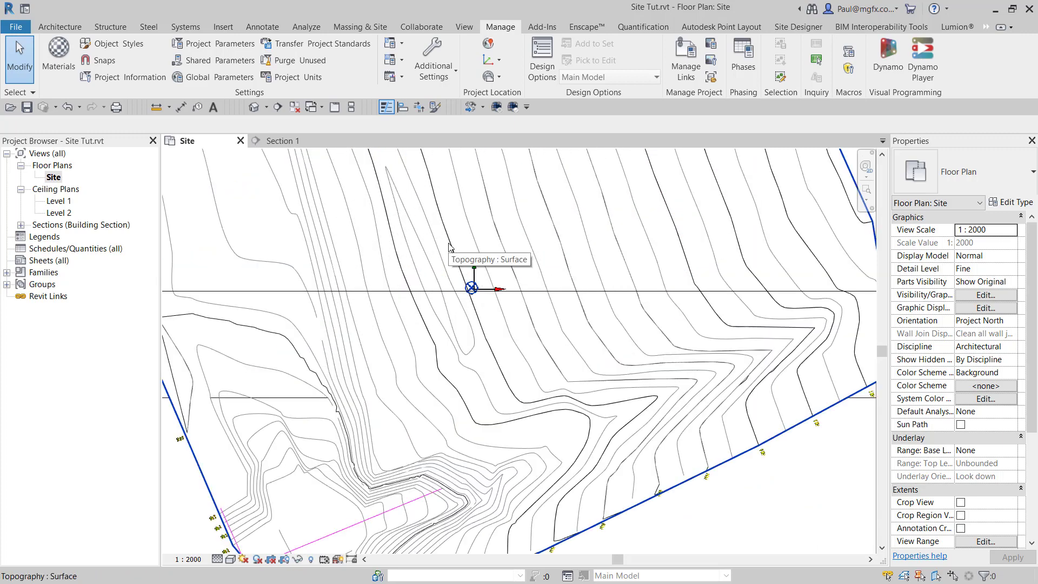
scroll(473, 268, "up", 2)
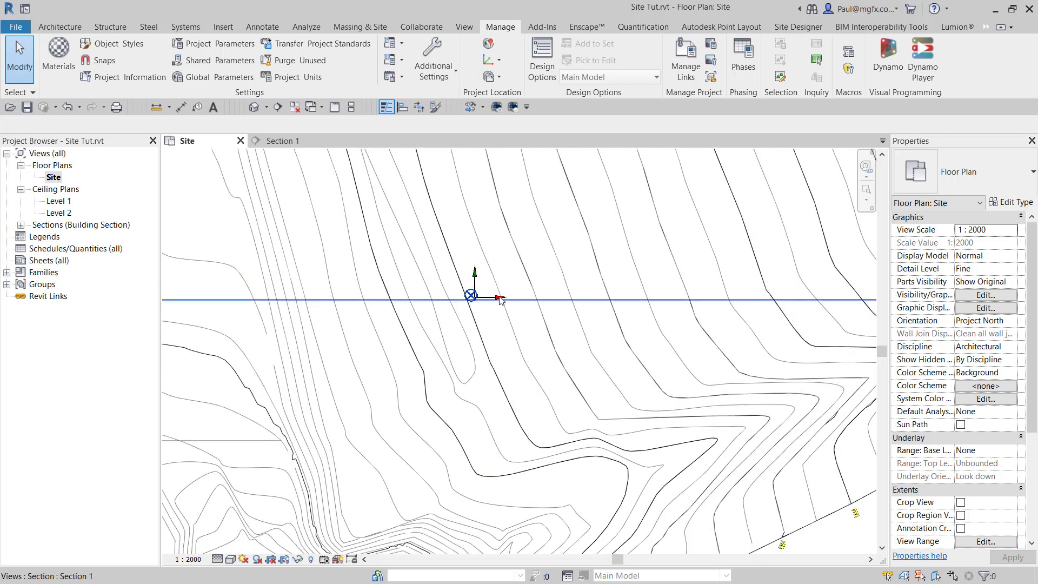
scroll(529, 292, "down", 4)
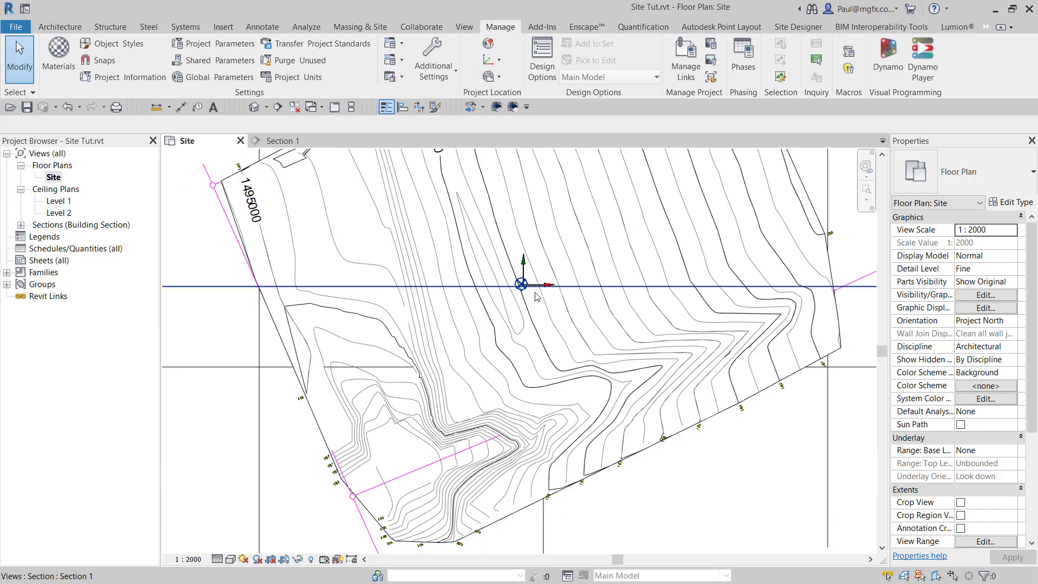
scroll(536, 297, "down", 2)
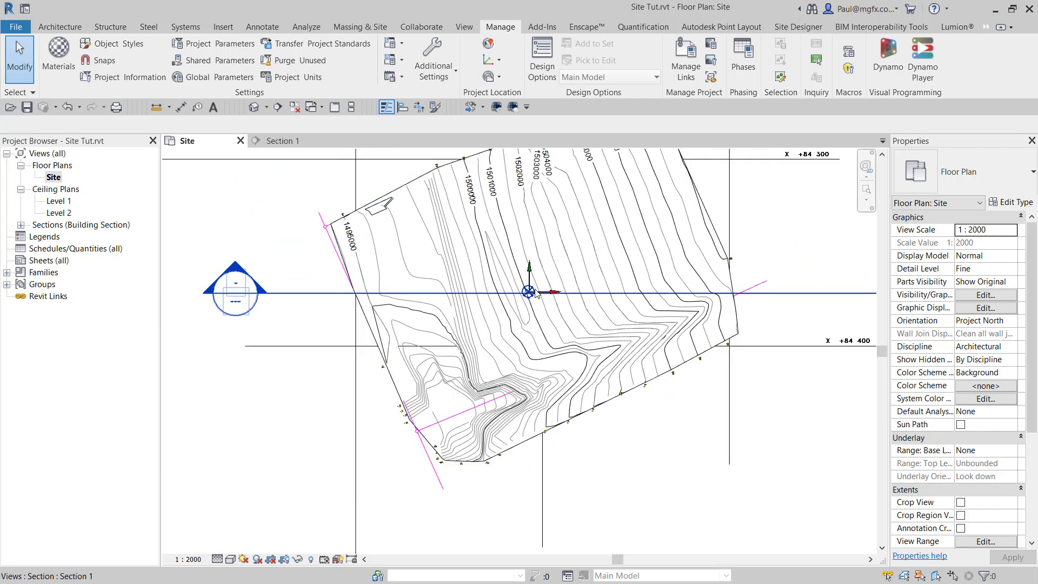